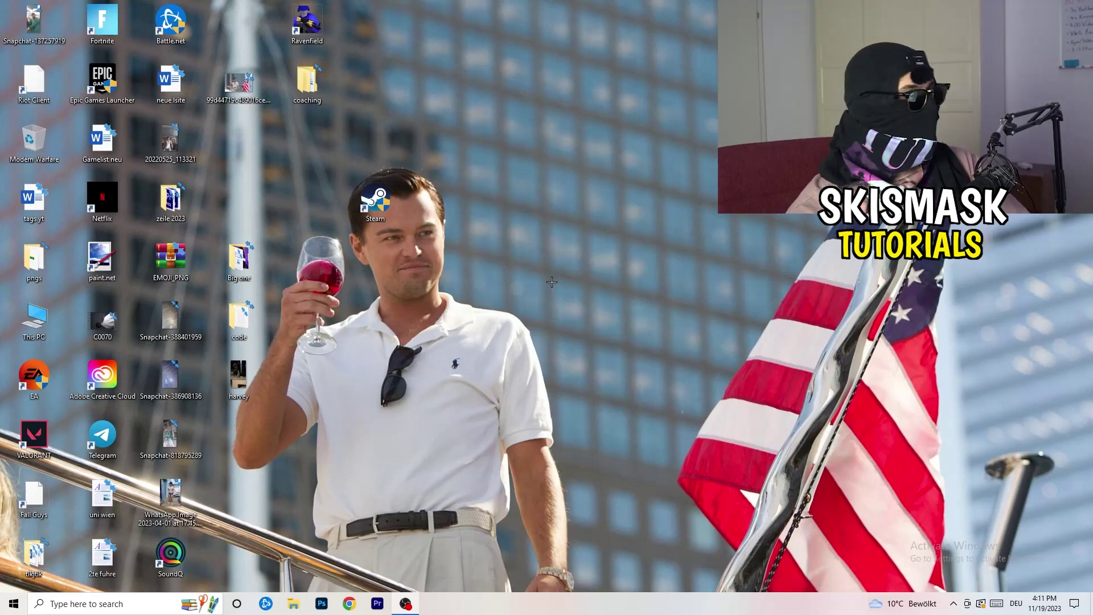
- Launch NVIDIA Control Panel from the desktop menu, landing on Adjust Image Settings with Preview
right_click(537, 251)
right_click(625, 184)
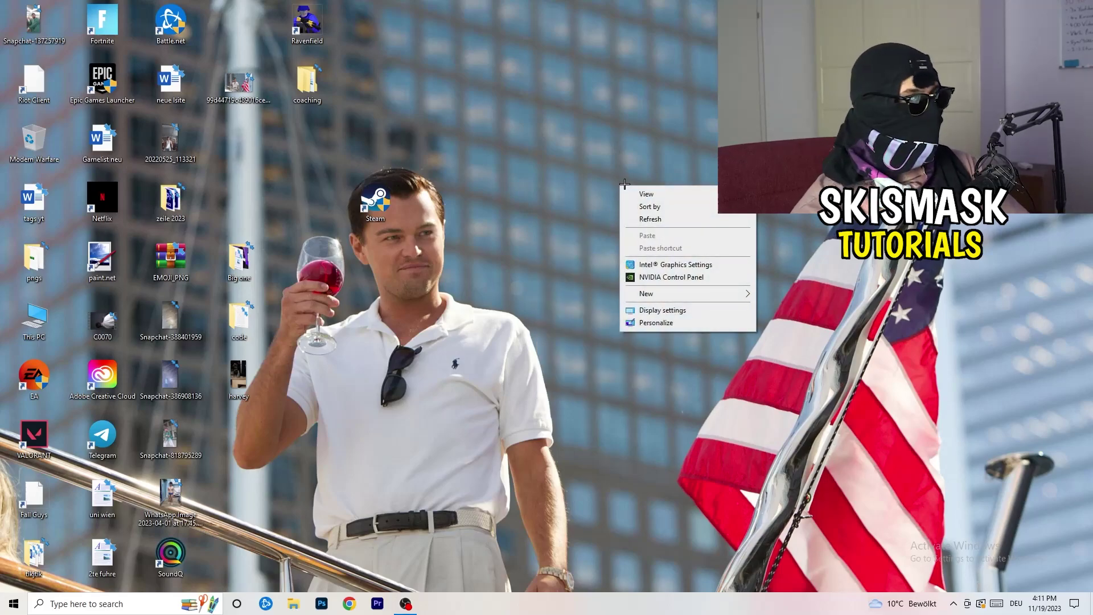
click(683, 277)
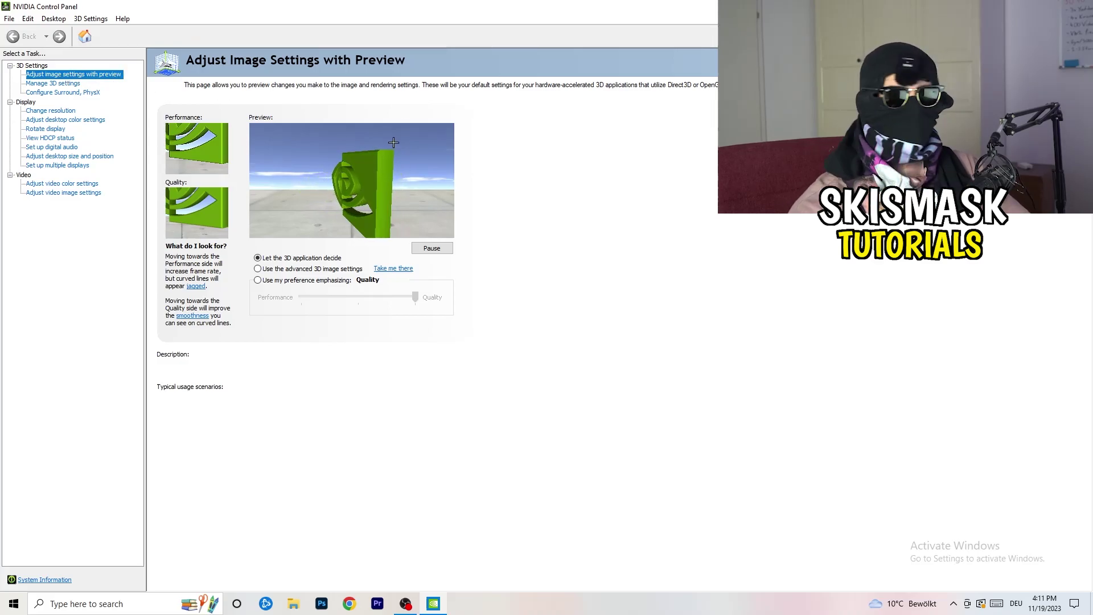
mouse_move(371, 278)
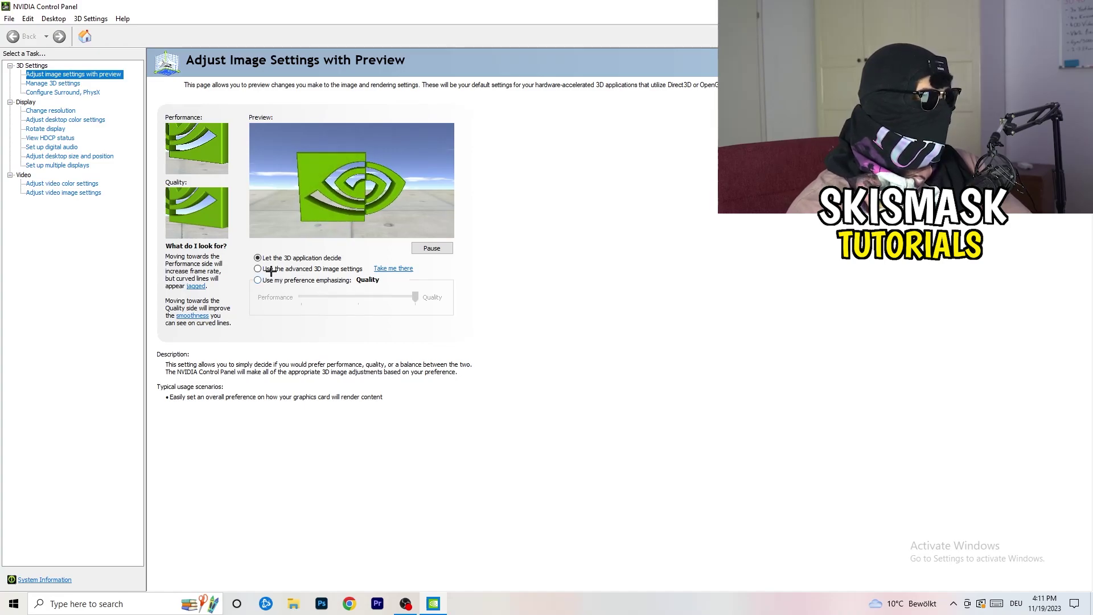
mouse_move(267, 271)
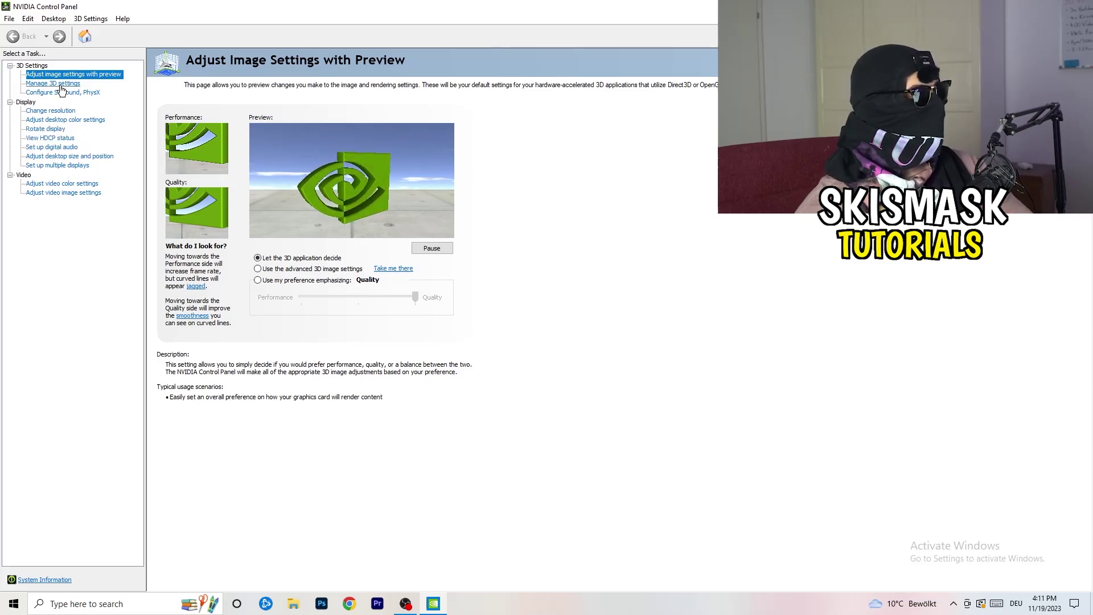
- Review the Change Resolution page (1920 × 1080 native, 60Hz), then close NVIDIA Control Panel
click(41, 111)
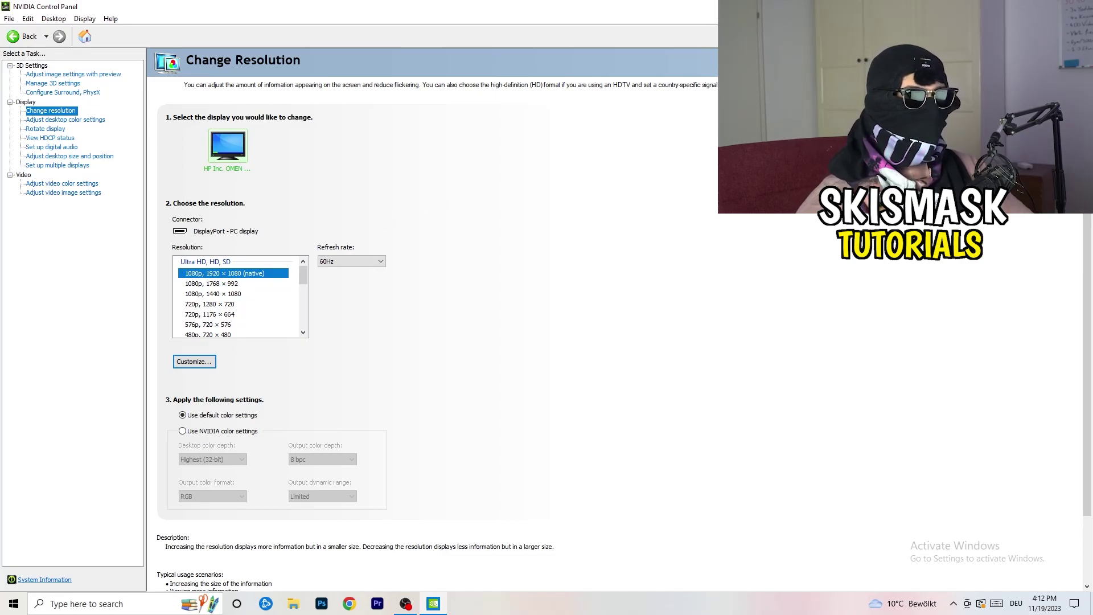
key(alt+F4)
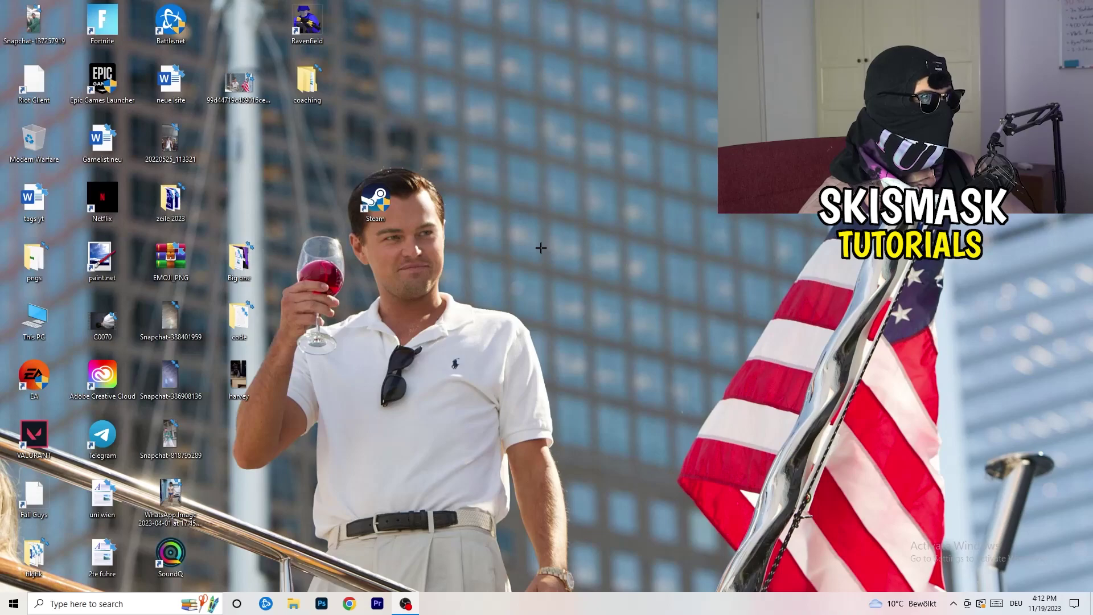
- Open Settings > System > Display and select display 1 (1920 × 1080, 100% scale)
key(super)
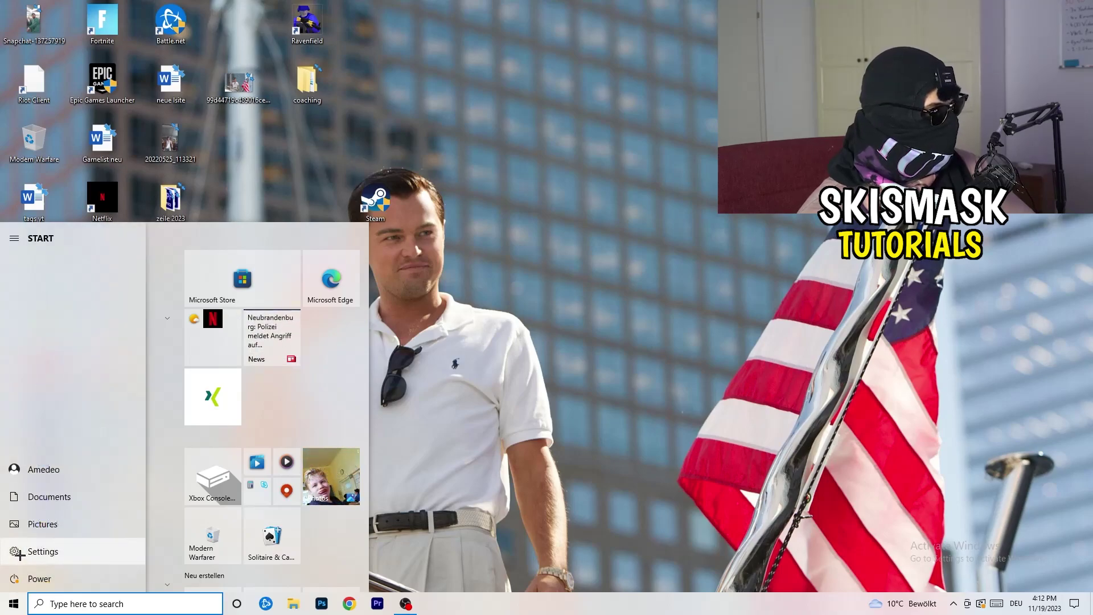
click(18, 553)
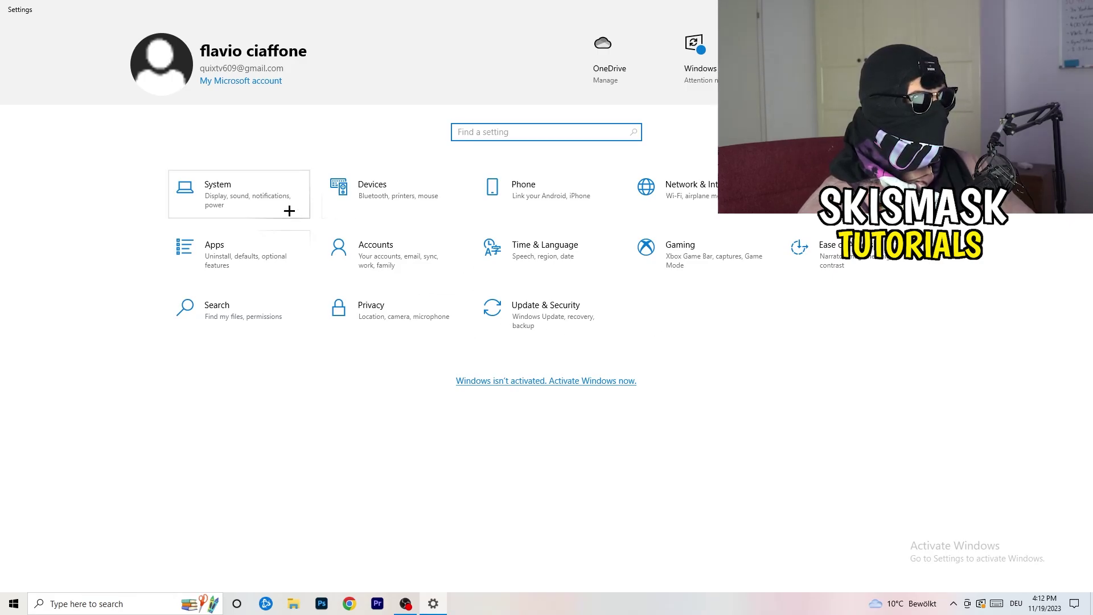
click(269, 196)
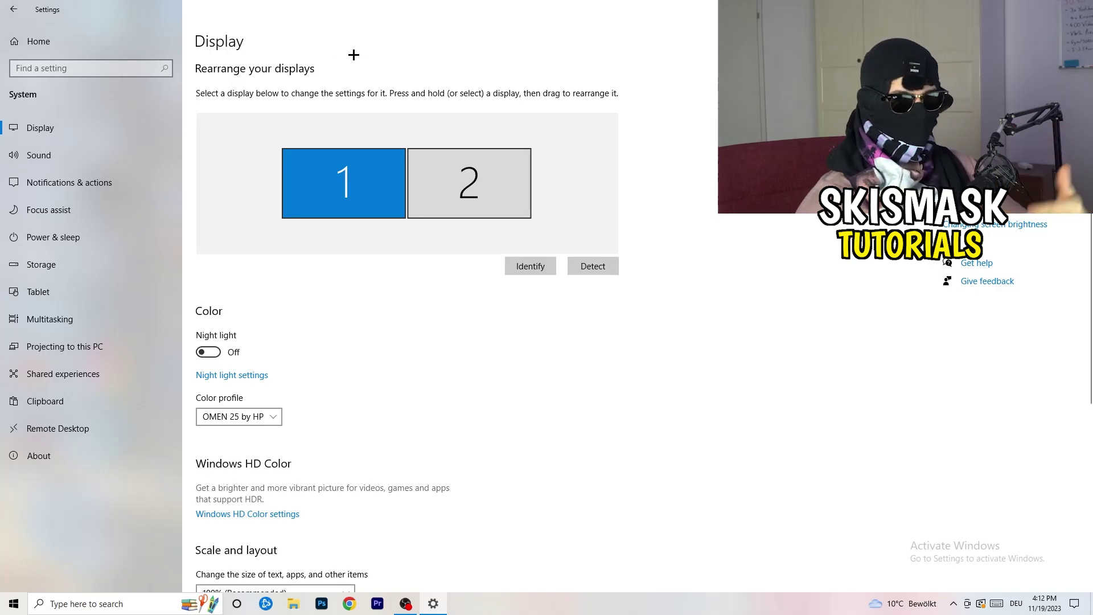
click(371, 152)
scroll(358, 272, down, 5)
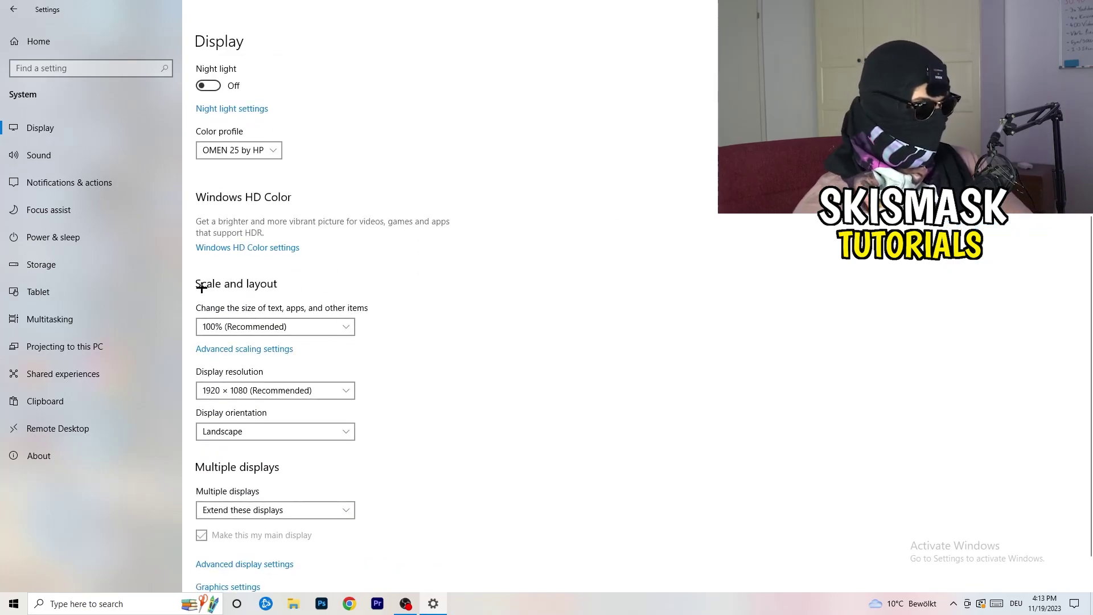
click(346, 329)
click(566, 353)
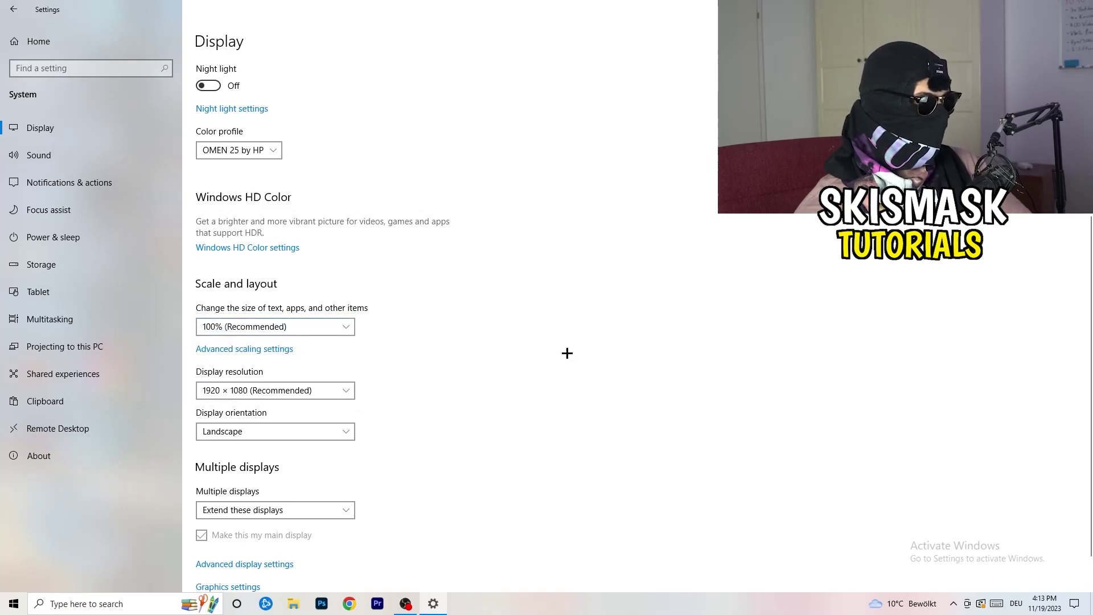
click(333, 330)
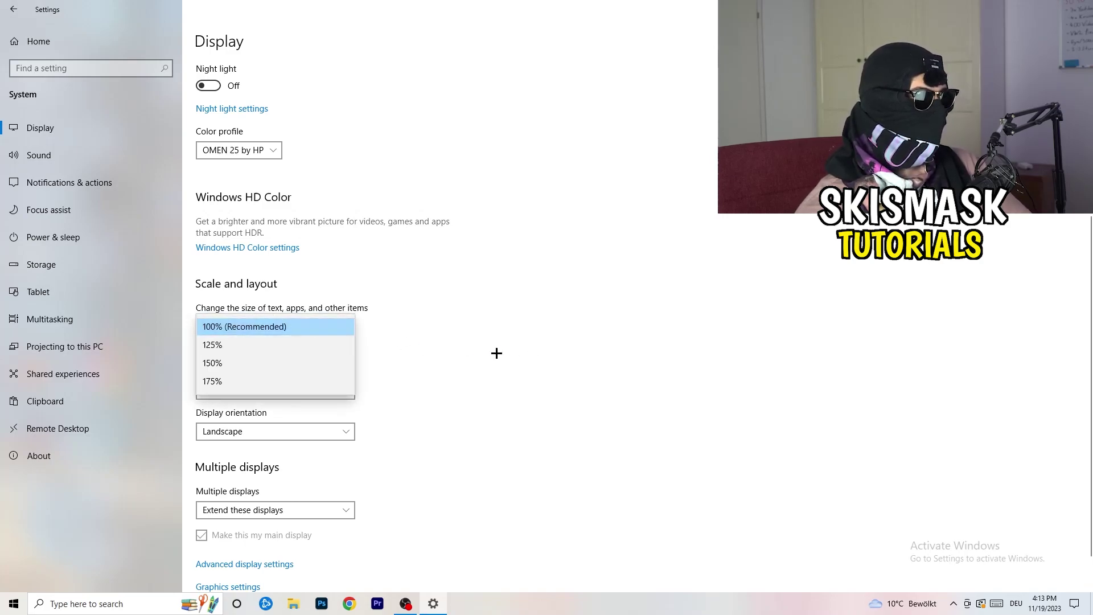
click(497, 352)
scroll(490, 353, down, 2)
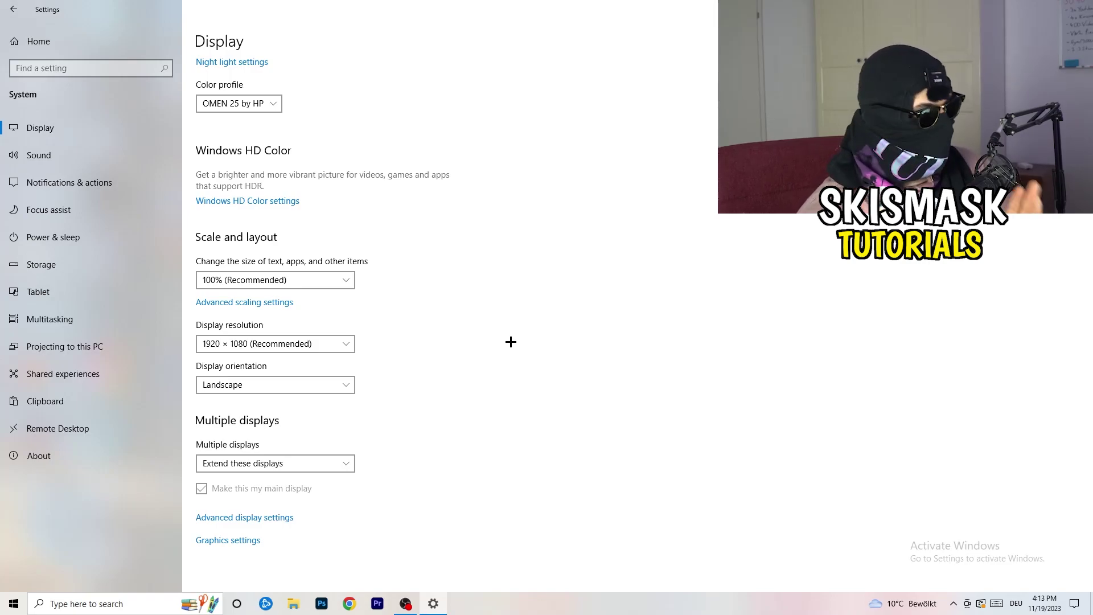
click(346, 344)
click(346, 344)
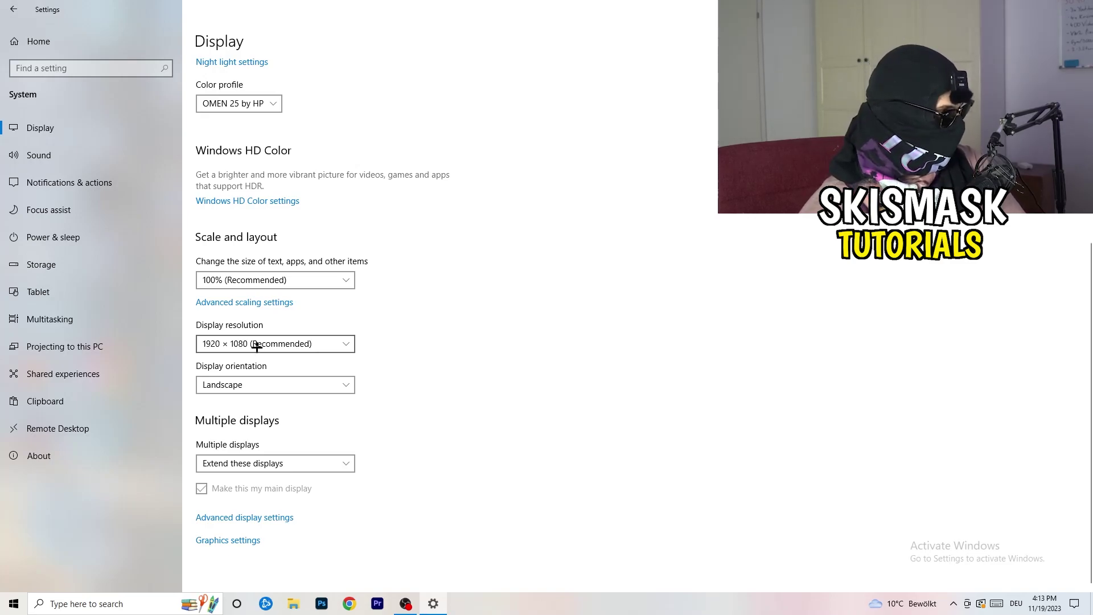
- Open Power & sleep, then Additional power settings to view Balanced and the additional power plans
click(54, 237)
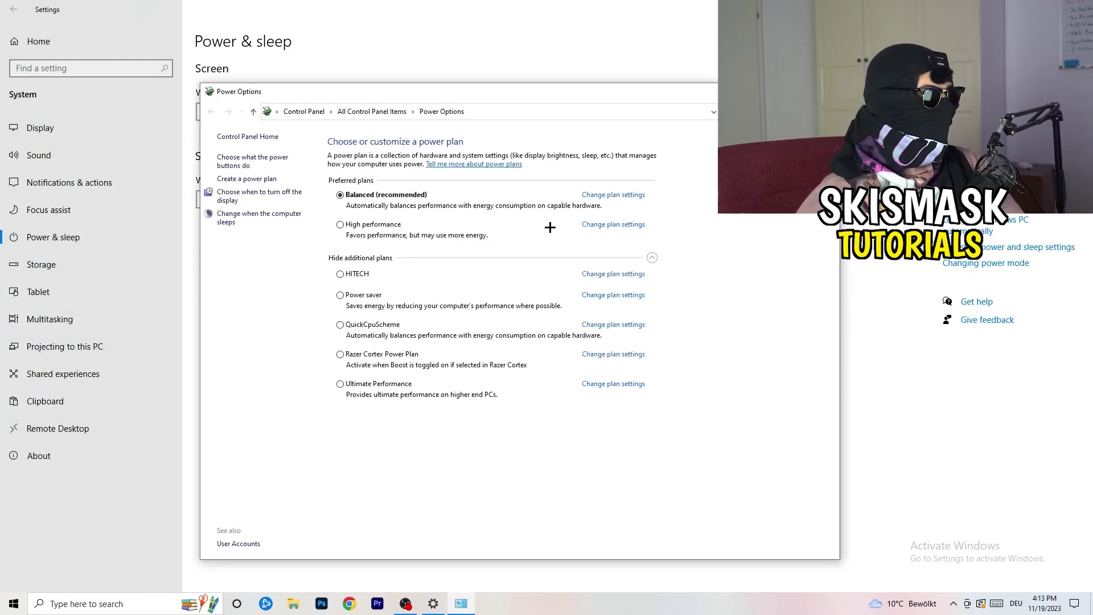
click(652, 258)
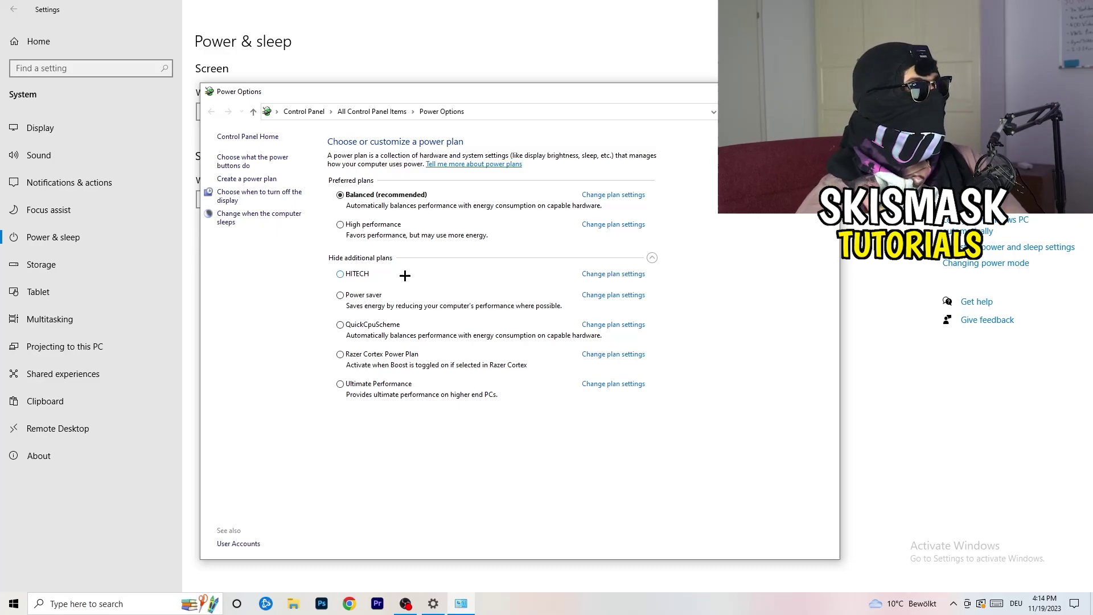
- Close Power Options and go to Storage's Configure Storage Sense page
click(827, 91)
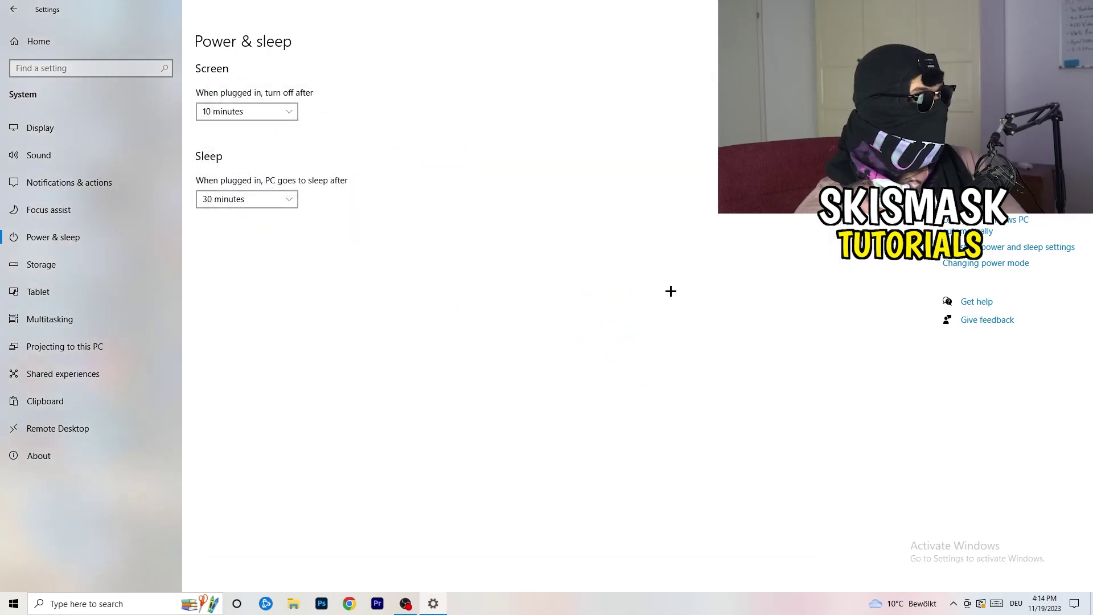
click(110, 270)
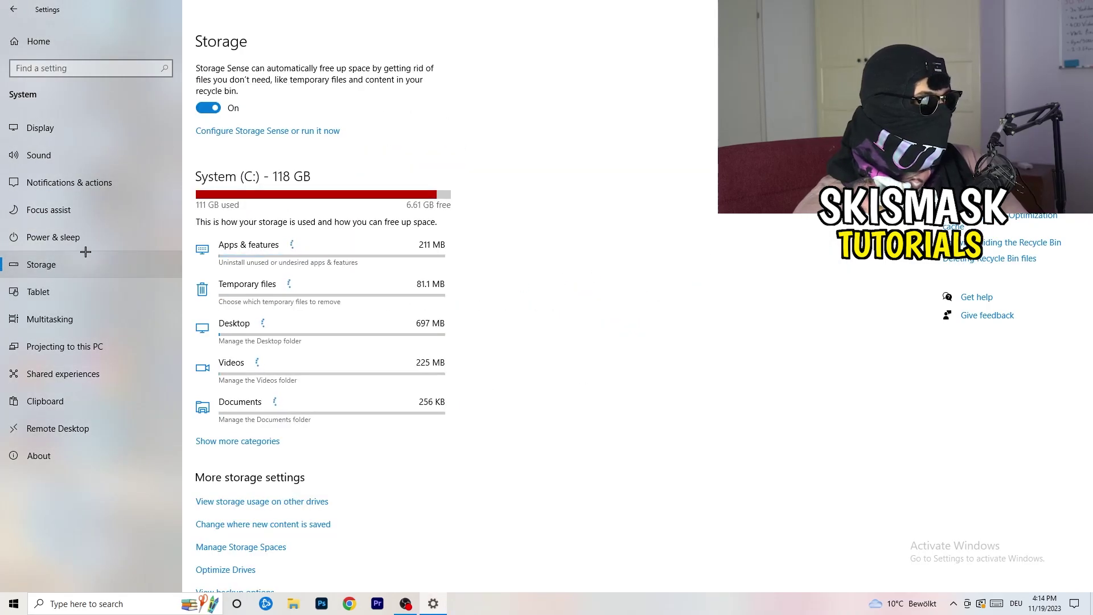
click(258, 133)
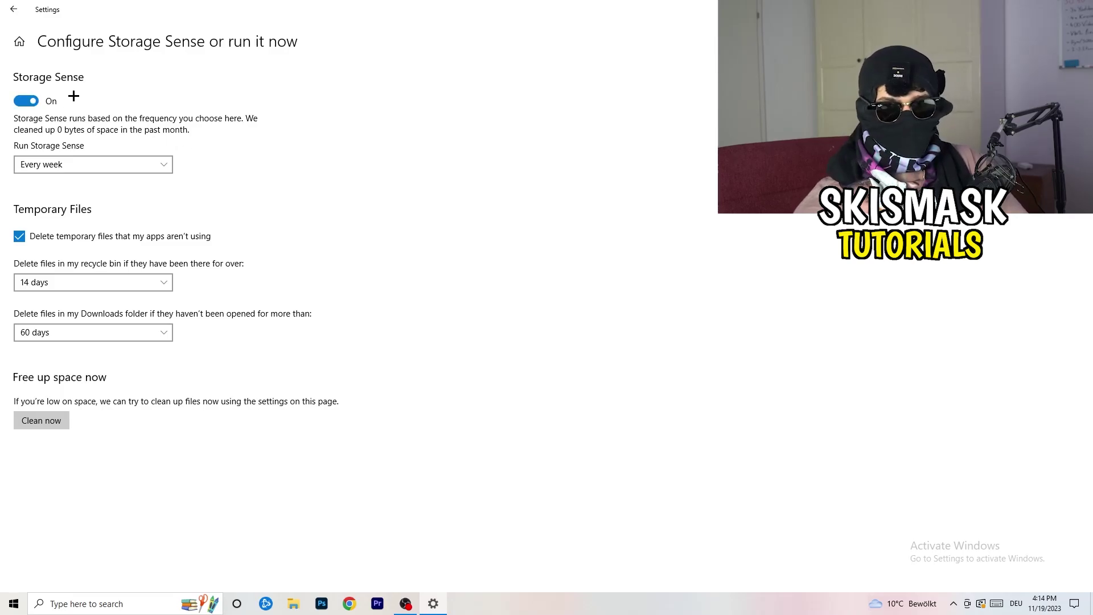
- Keep Storage Sense running every week, recycle bin cleanup at 14 days, Downloads at 60 days
click(86, 163)
click(261, 166)
click(80, 161)
click(373, 159)
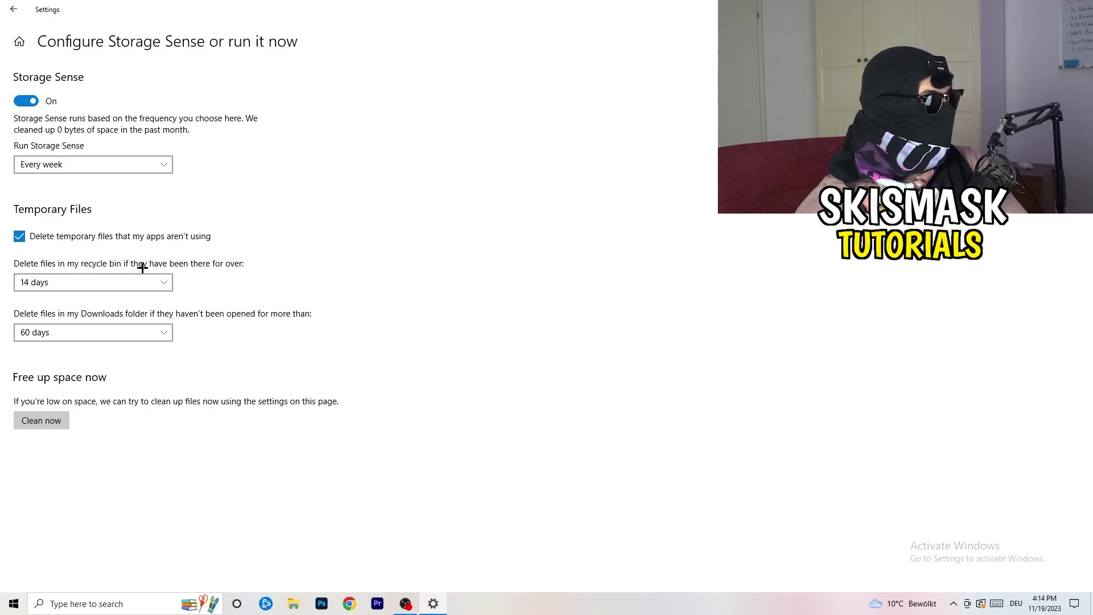
click(162, 283)
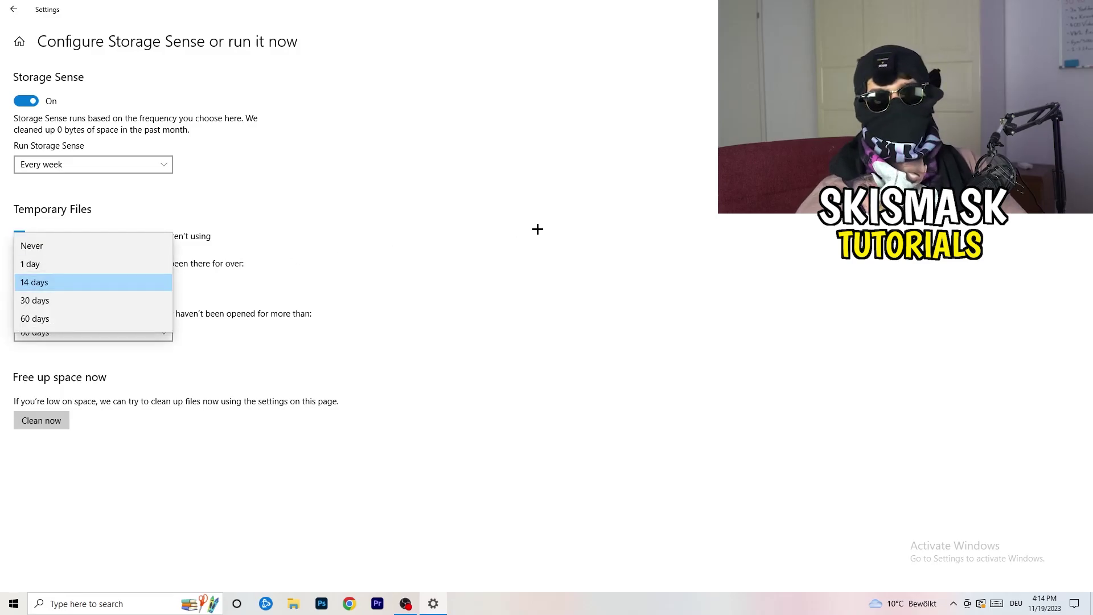
click(538, 229)
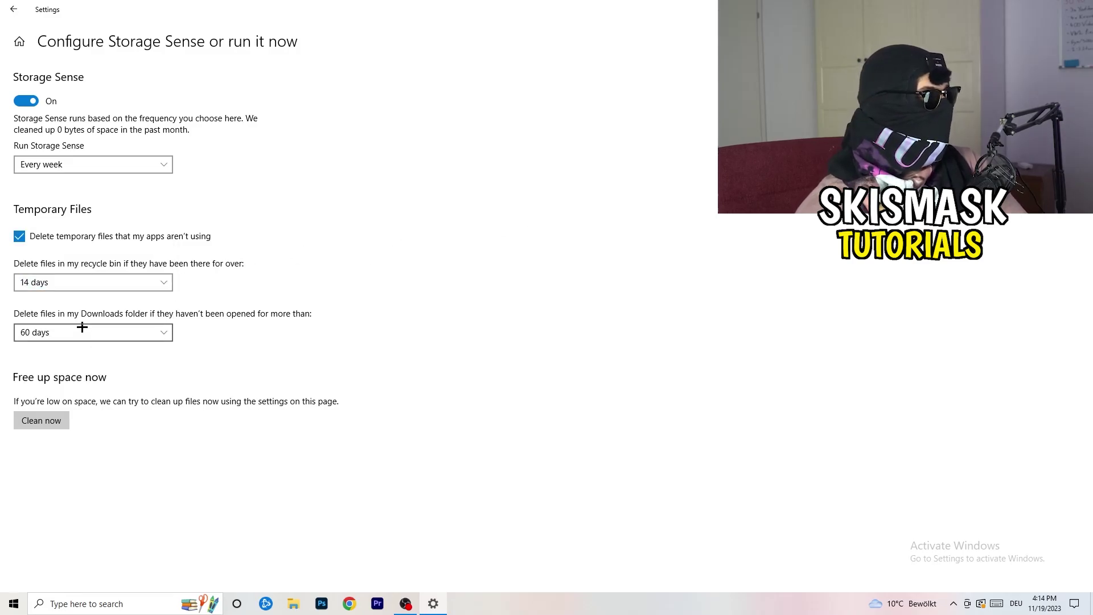
click(147, 332)
click(520, 257)
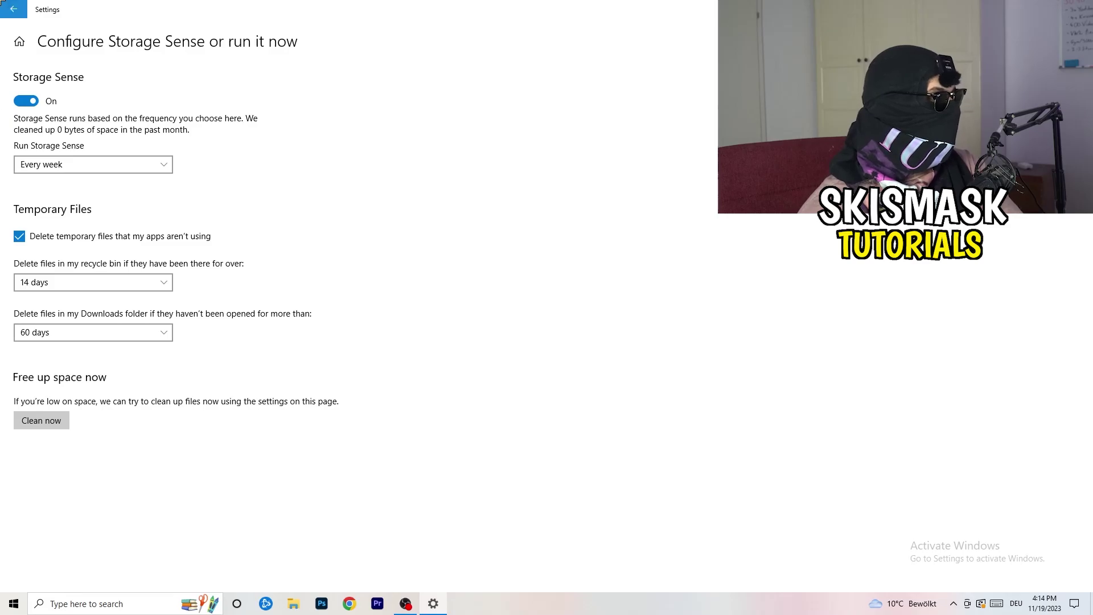
- Return to Settings home and open Gaming > Captures, with background recording off and 30 fps
click(8, 5)
click(8, 6)
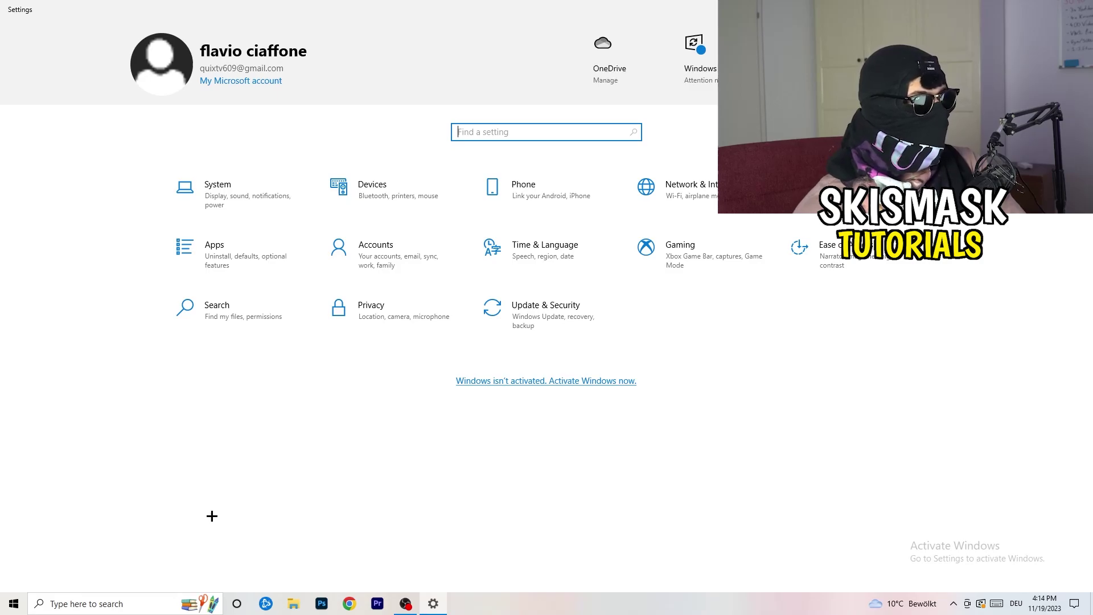
click(727, 254)
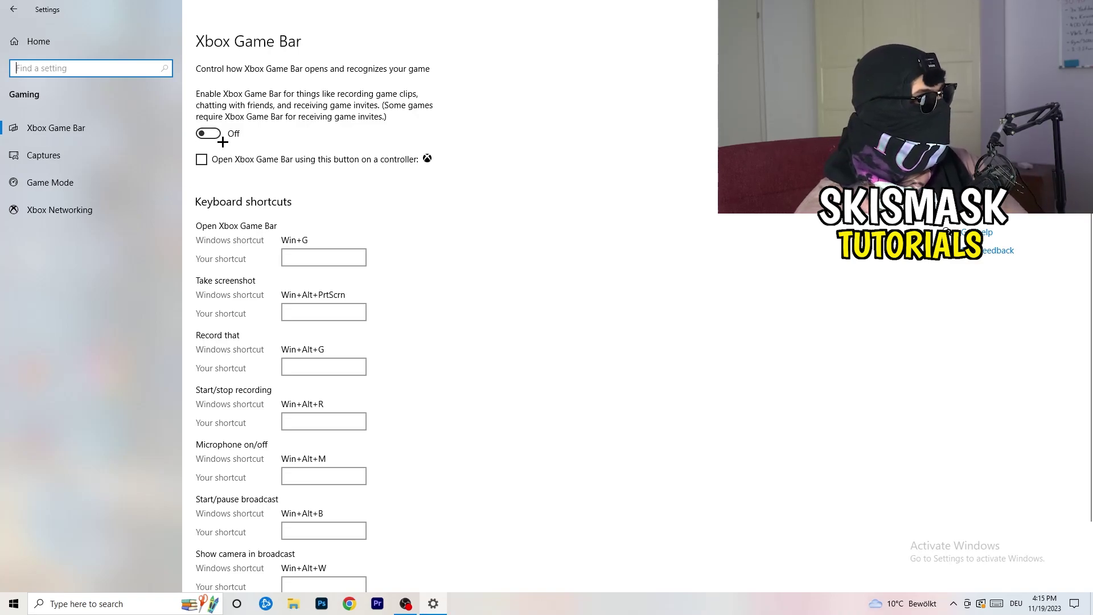
click(45, 155)
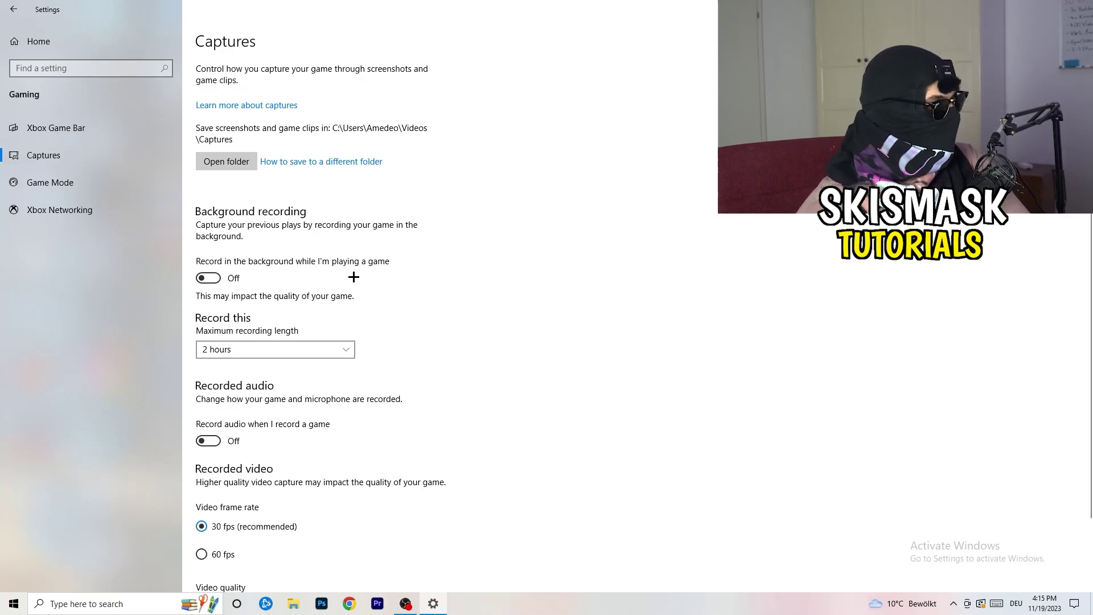
- Move from Captures to the Game Mode page, where Game Mode is switched on
scroll(353, 277, down, 3)
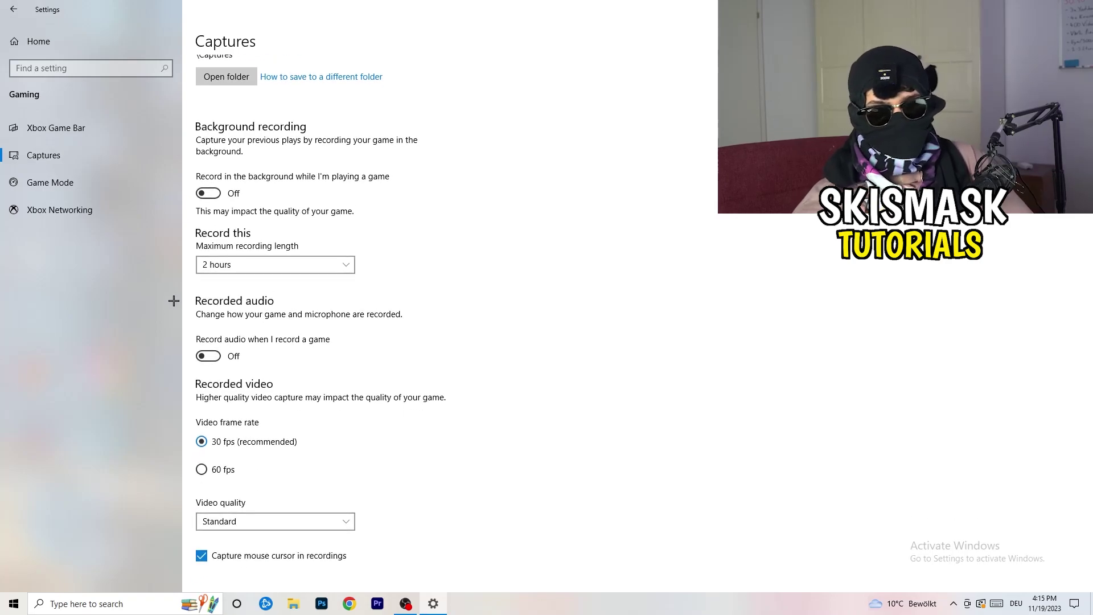
click(99, 190)
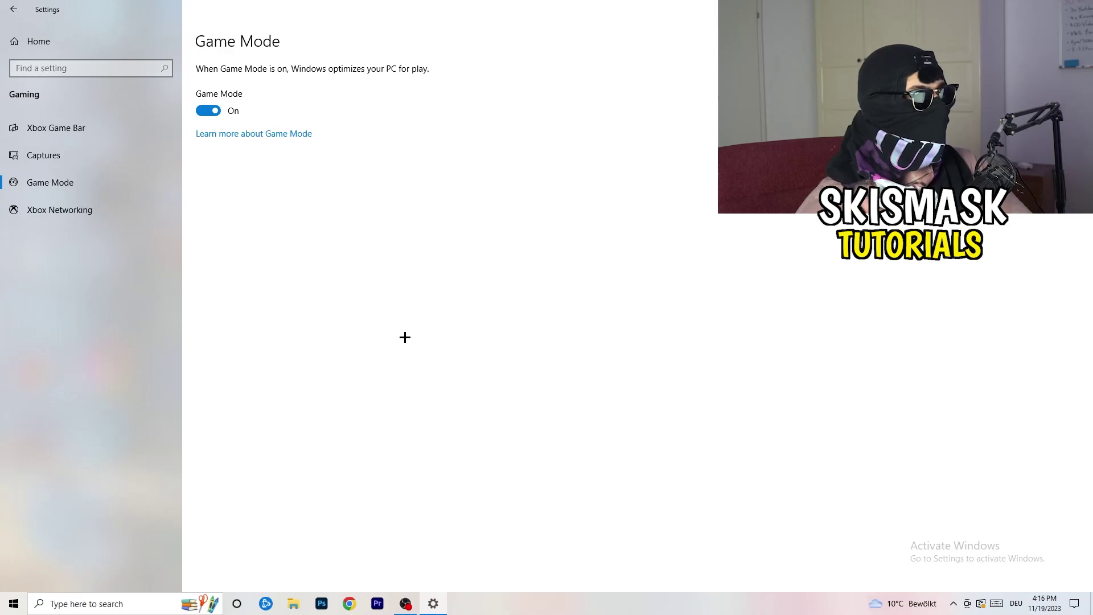
- Close the Settings window with Game Mode left on
key(alt+F4)
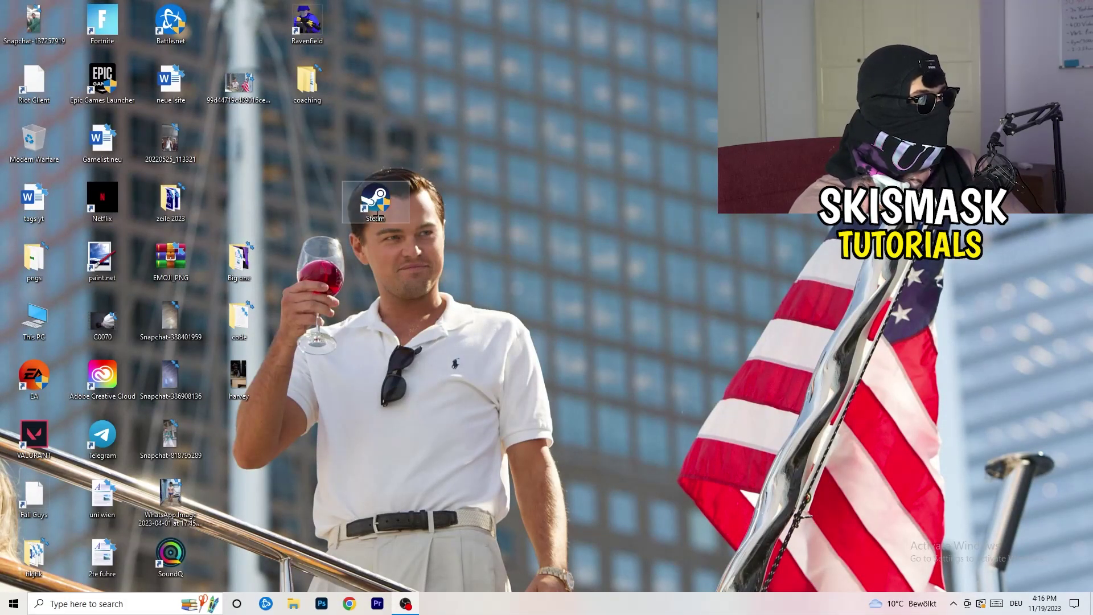
- Set the Steam shortcut to Windows 8 compatibility mode and run as administrator
drag(379, 214, 515, 199)
right_click(520, 199)
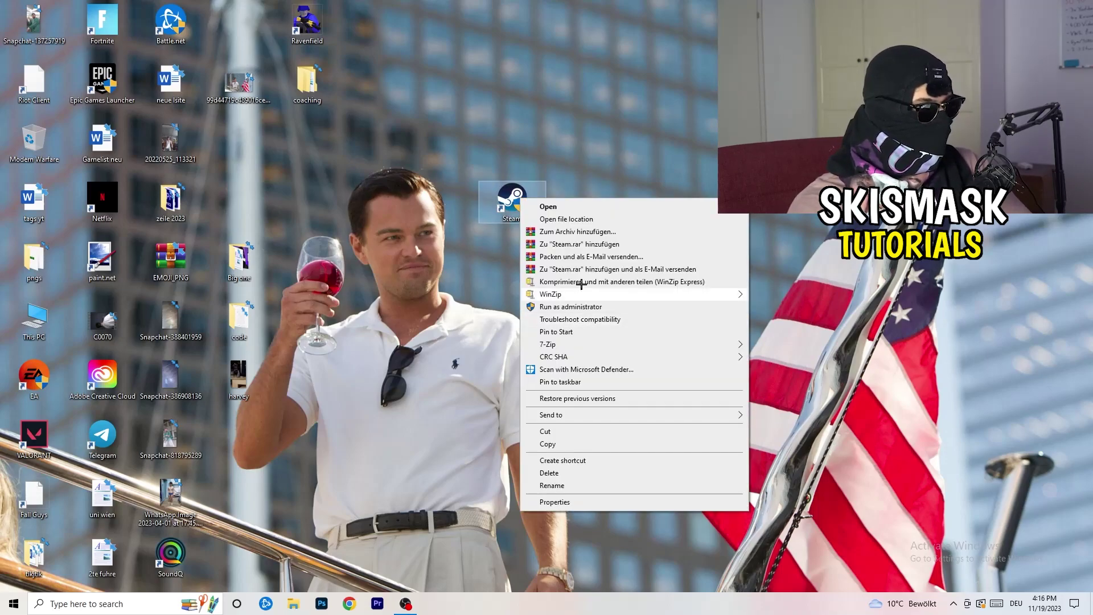
click(586, 505)
drag(593, 206, 381, 96)
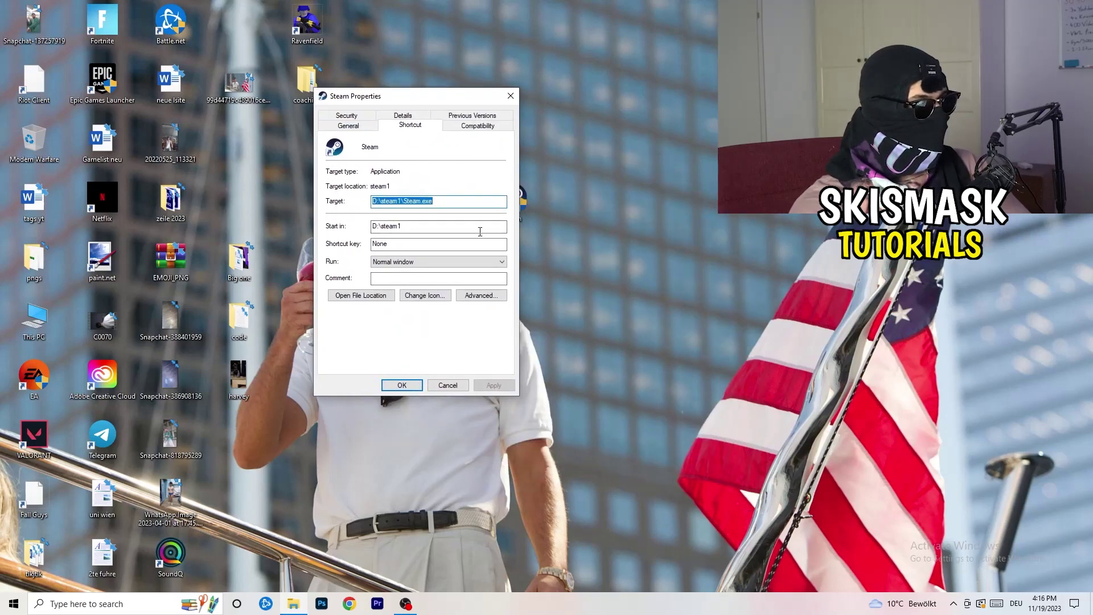
click(455, 124)
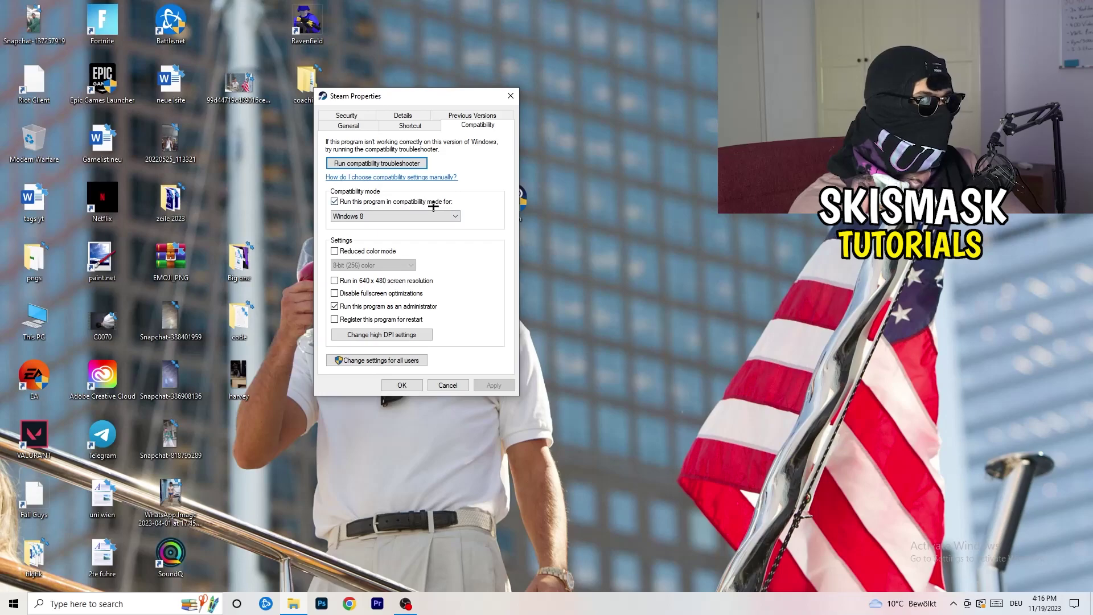
click(452, 216)
click(504, 208)
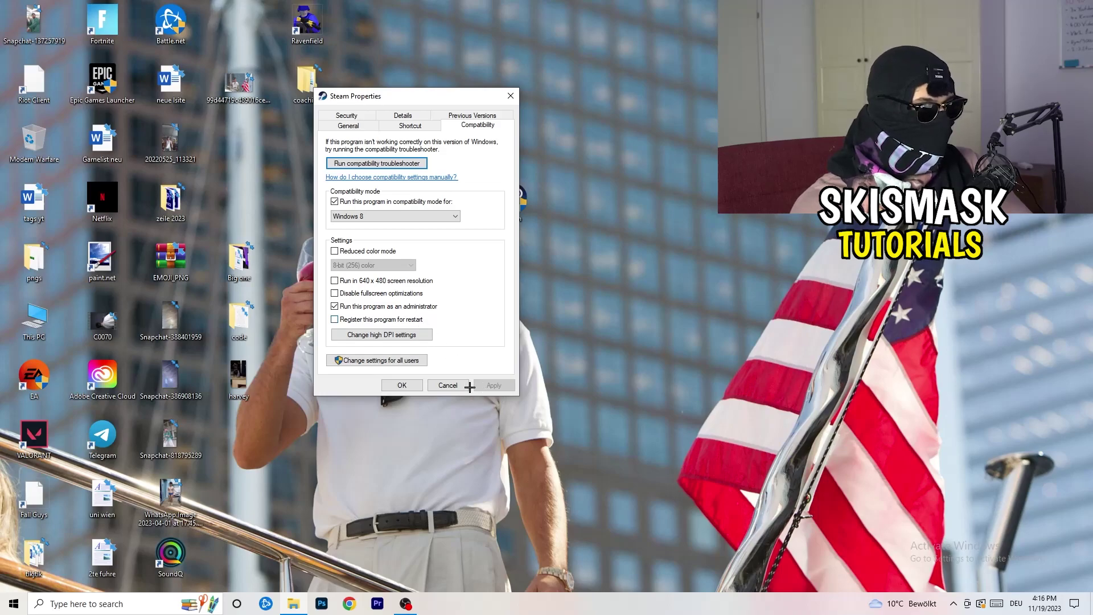
click(399, 383)
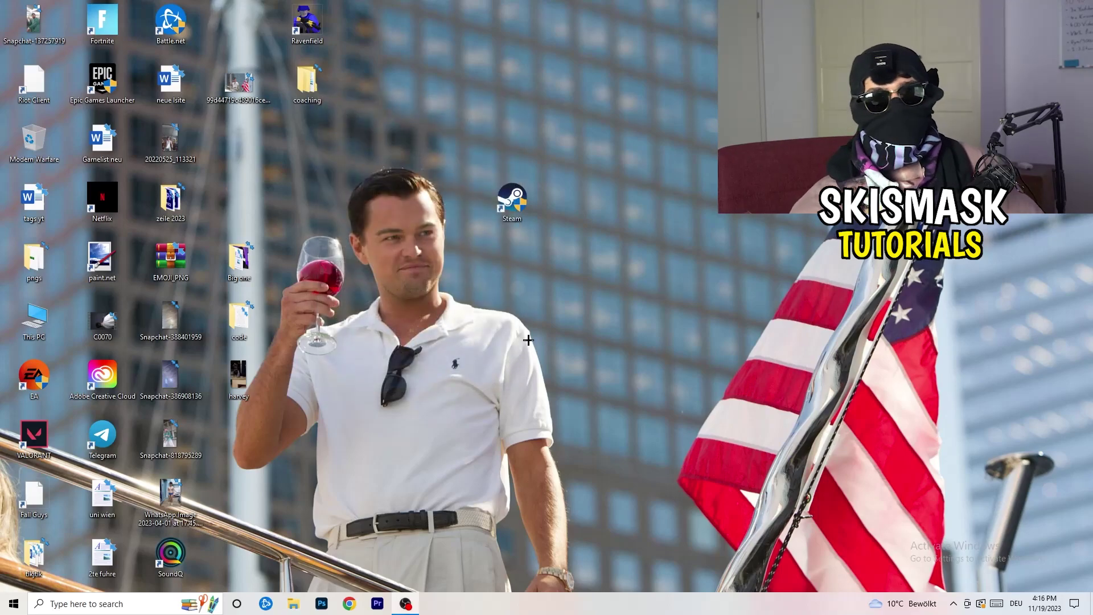
- Recheck Steam's compatibility settings and place its icon beside 20220525_113321
drag(512, 200, 580, 200)
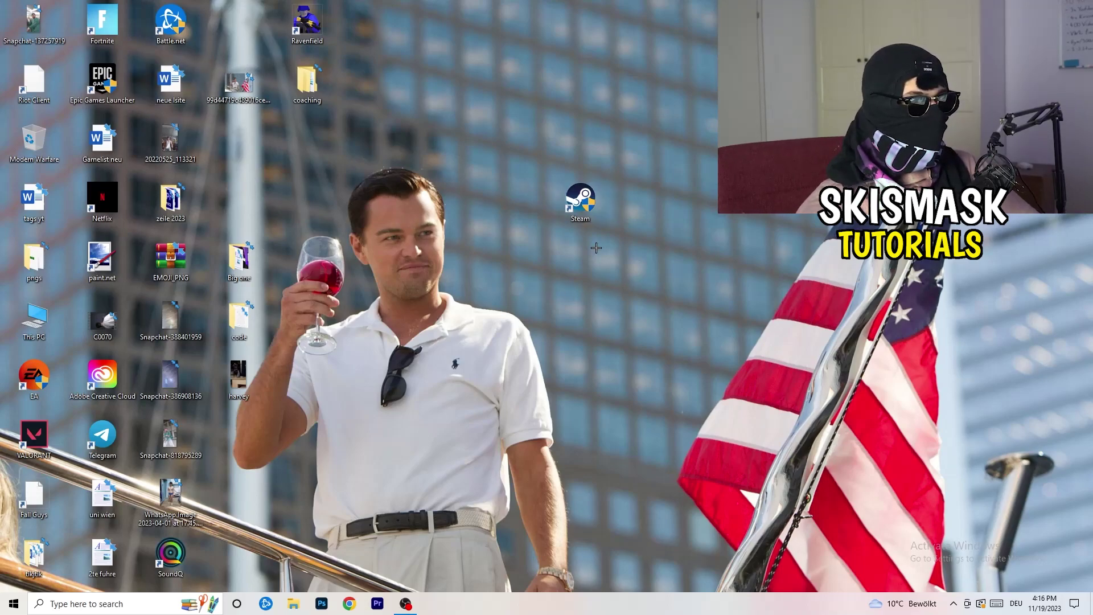
drag(580, 199, 510, 200)
right_click(509, 201)
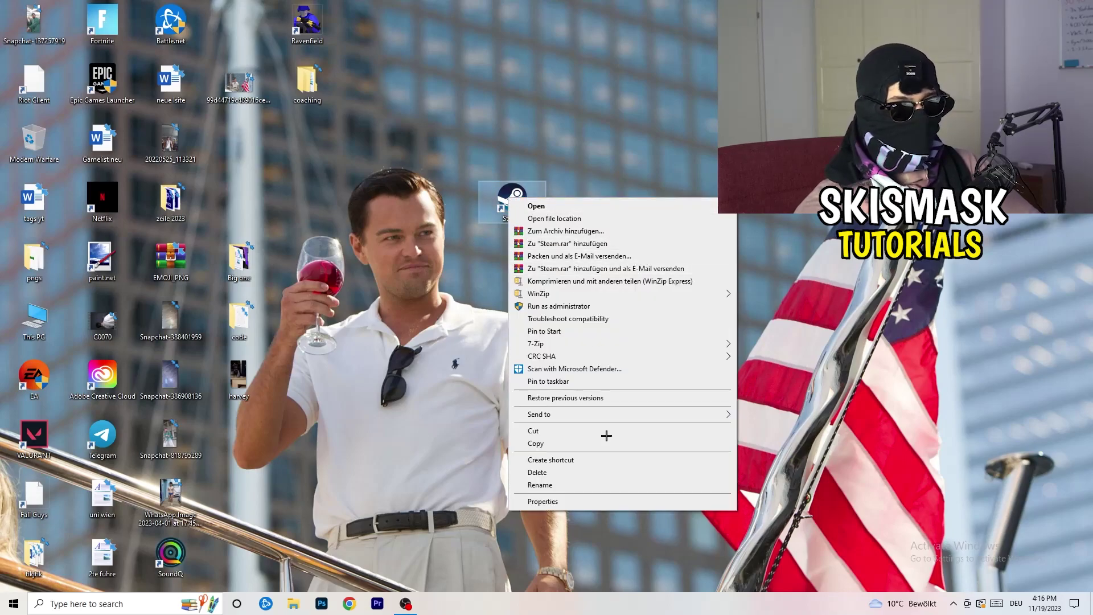
click(586, 501)
click(674, 234)
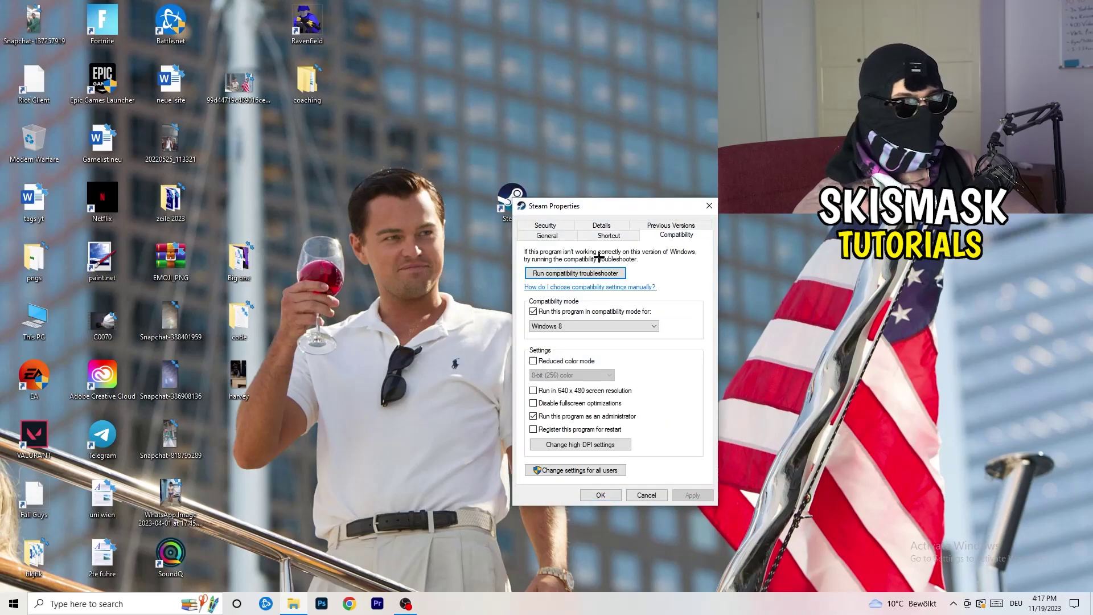
click(709, 206)
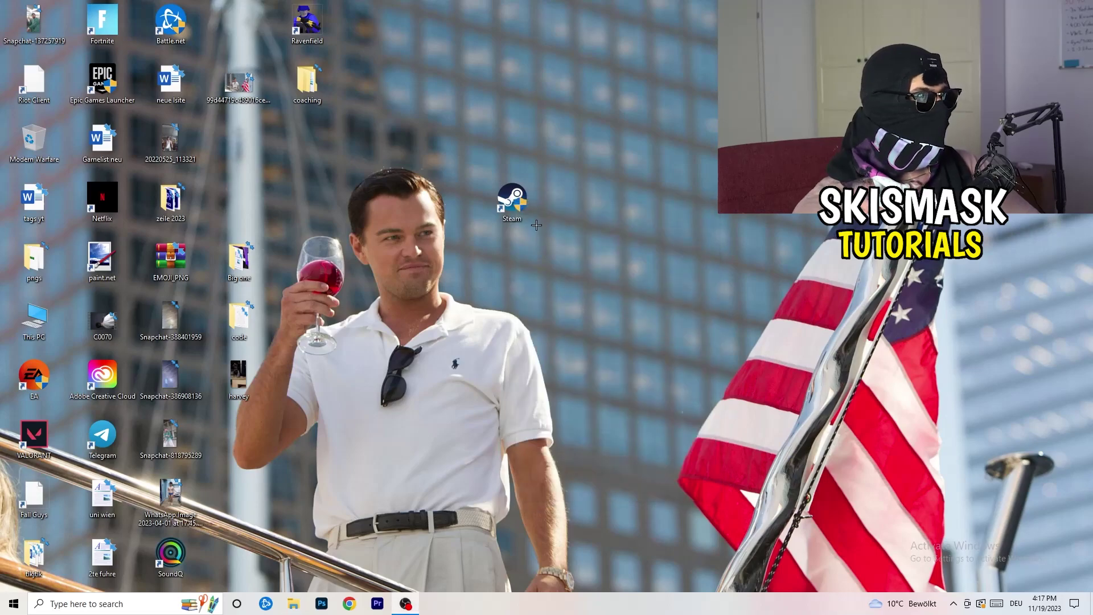
drag(537, 226, 263, 165)
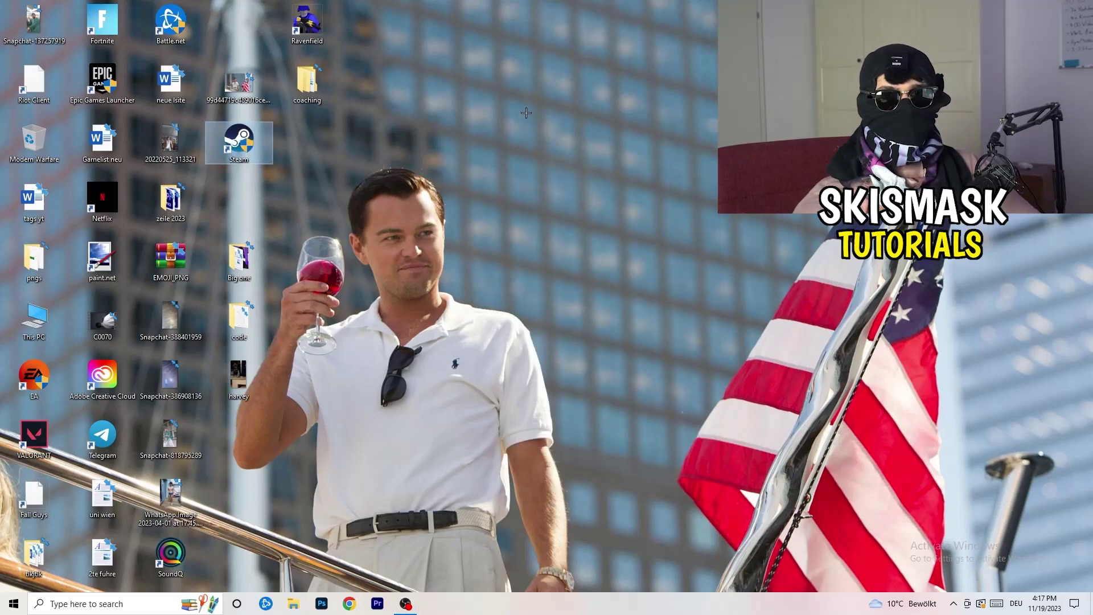
drag(570, 603, 516, 610)
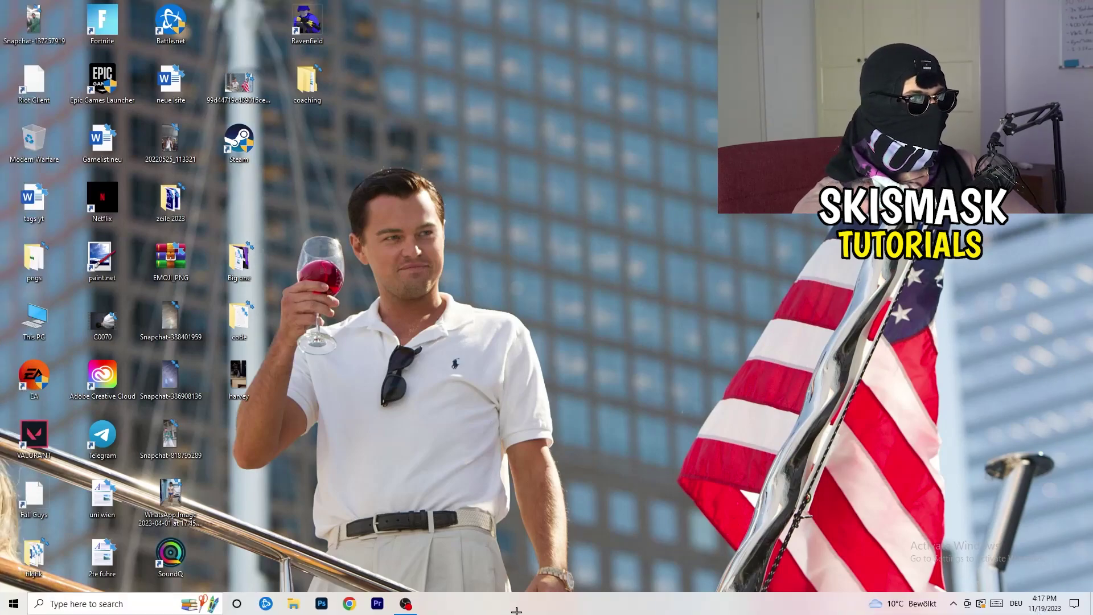
- Open maximized Task Manager on Details and show Set priority for Creative Cloud UI Helper.exe
right_click(518, 609)
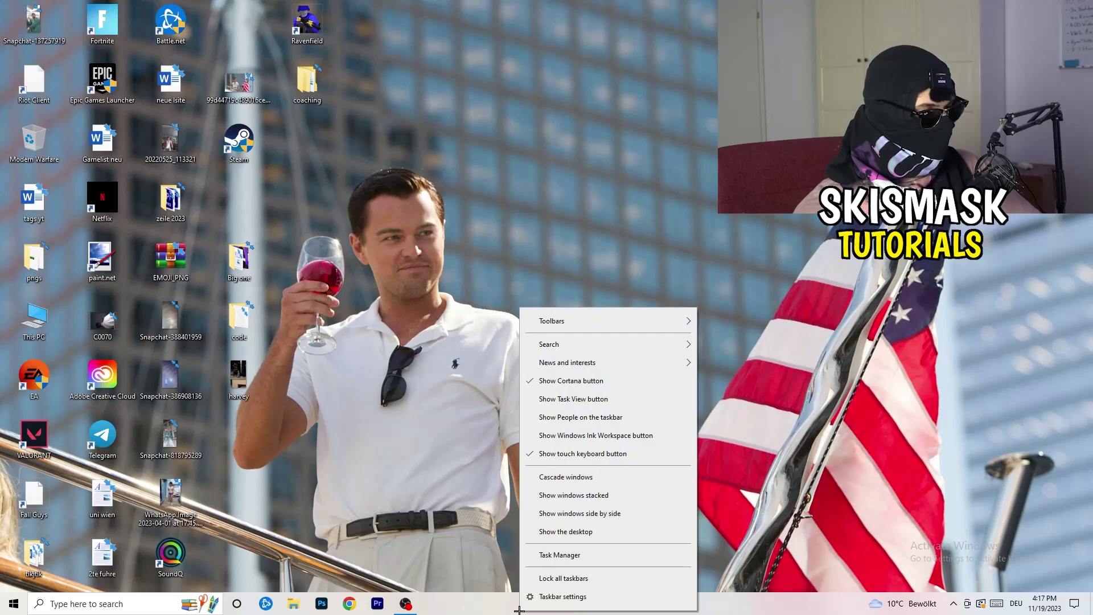
click(577, 561)
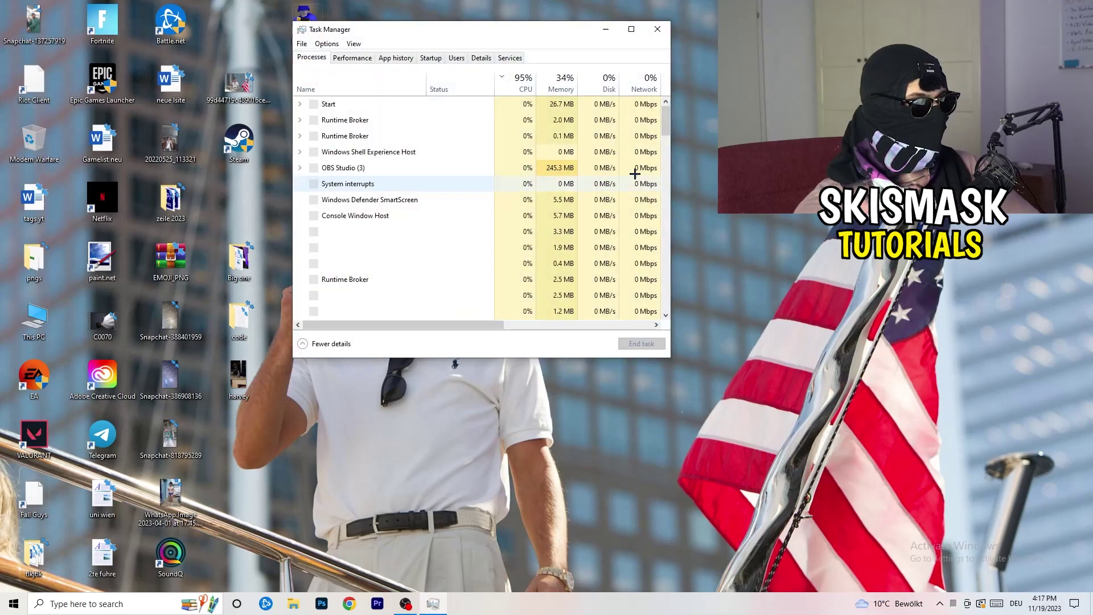
click(631, 29)
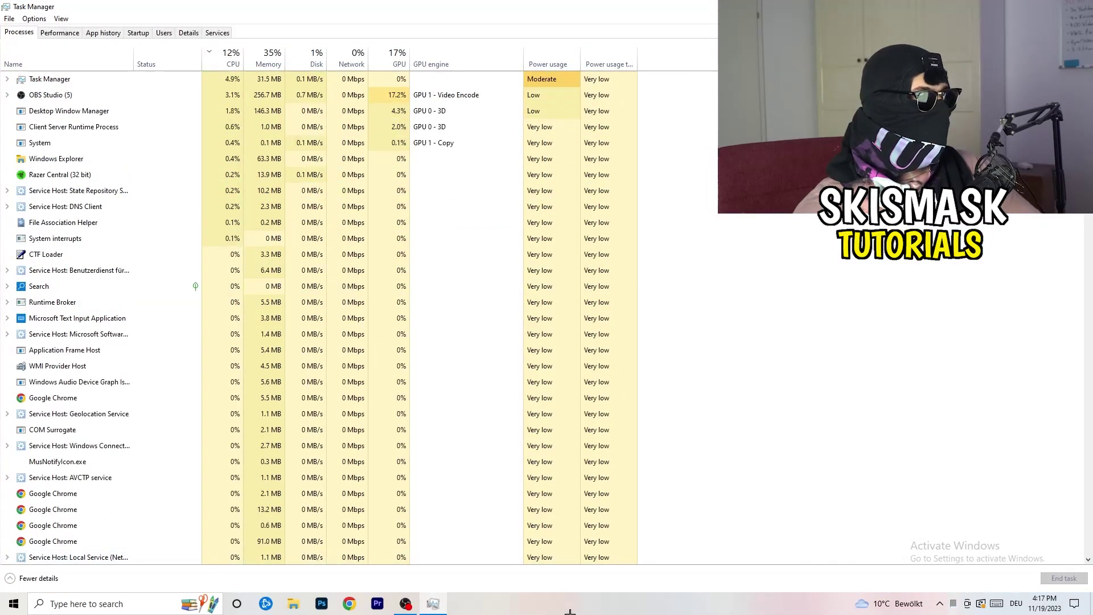
click(189, 32)
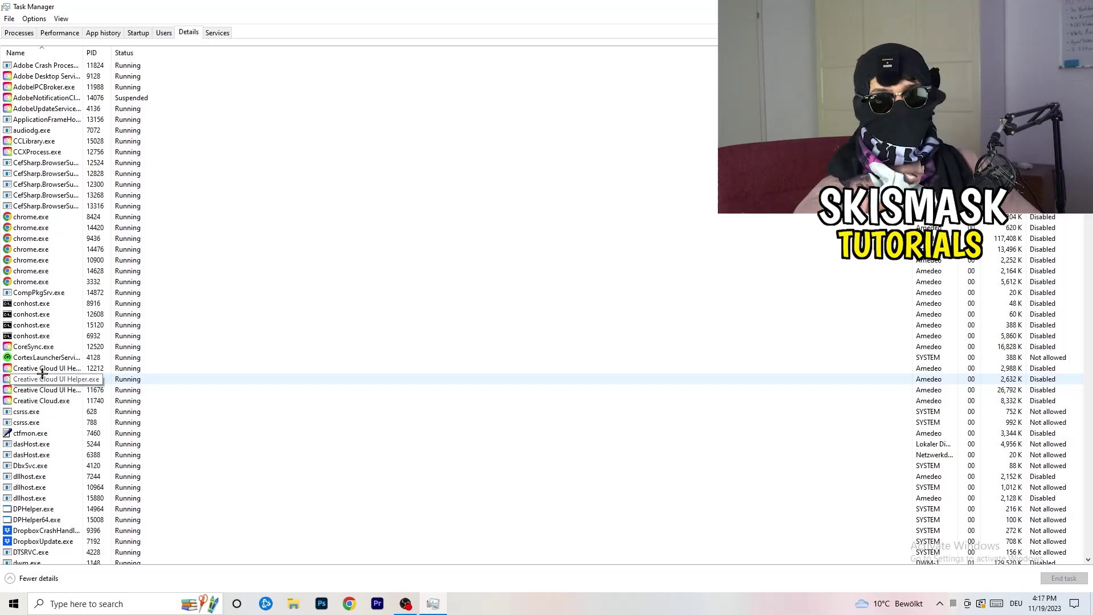
right_click(44, 369)
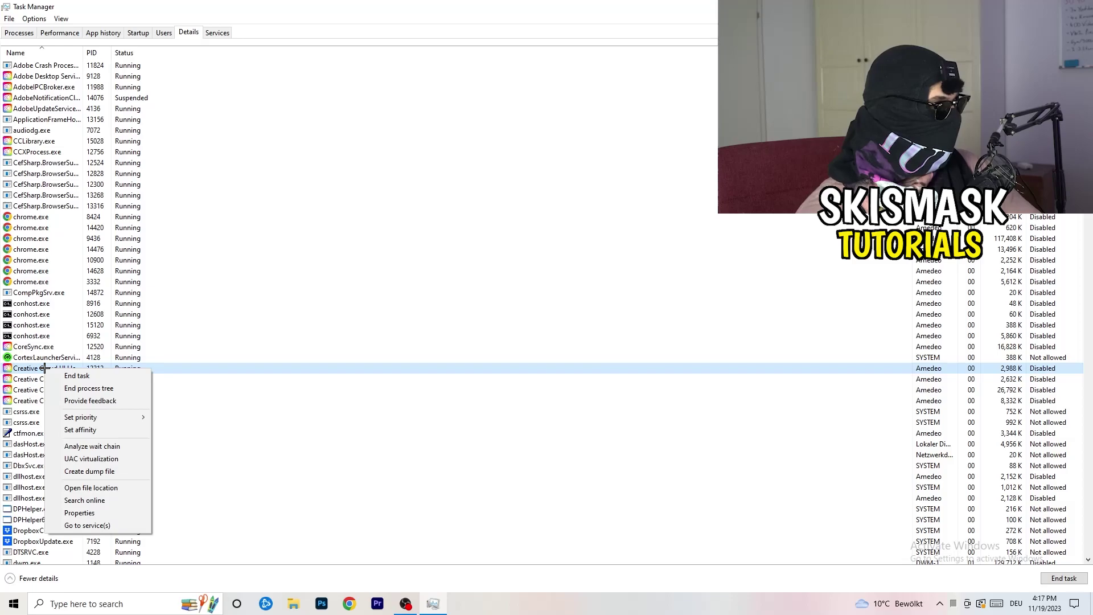
mouse_move(105, 416)
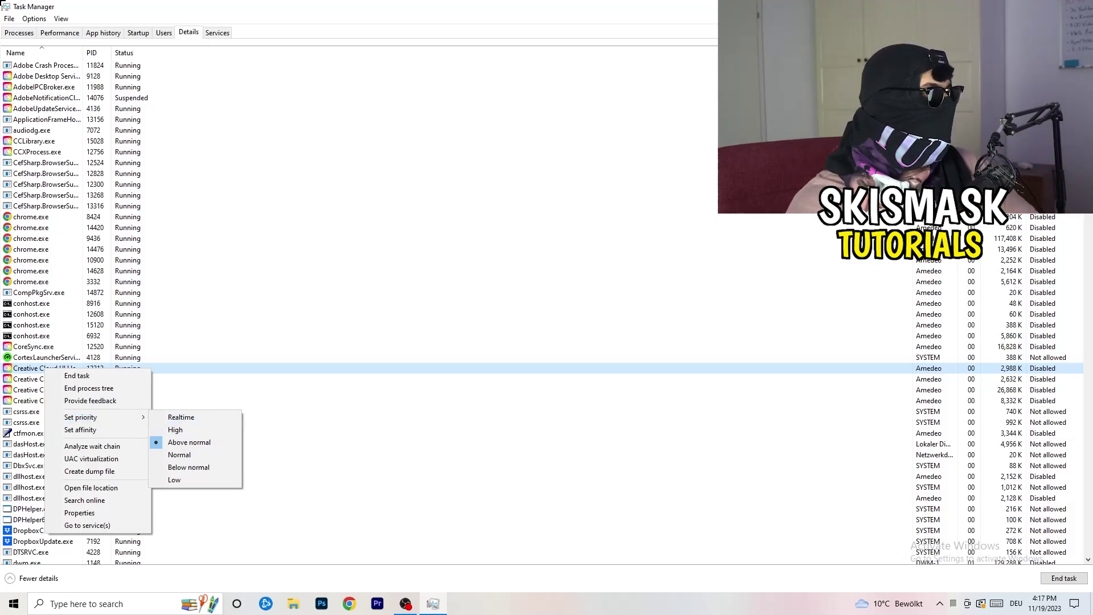
- Review enabled startup apps, check Windows Security notification's Disable option, then return to Processes
click(137, 31)
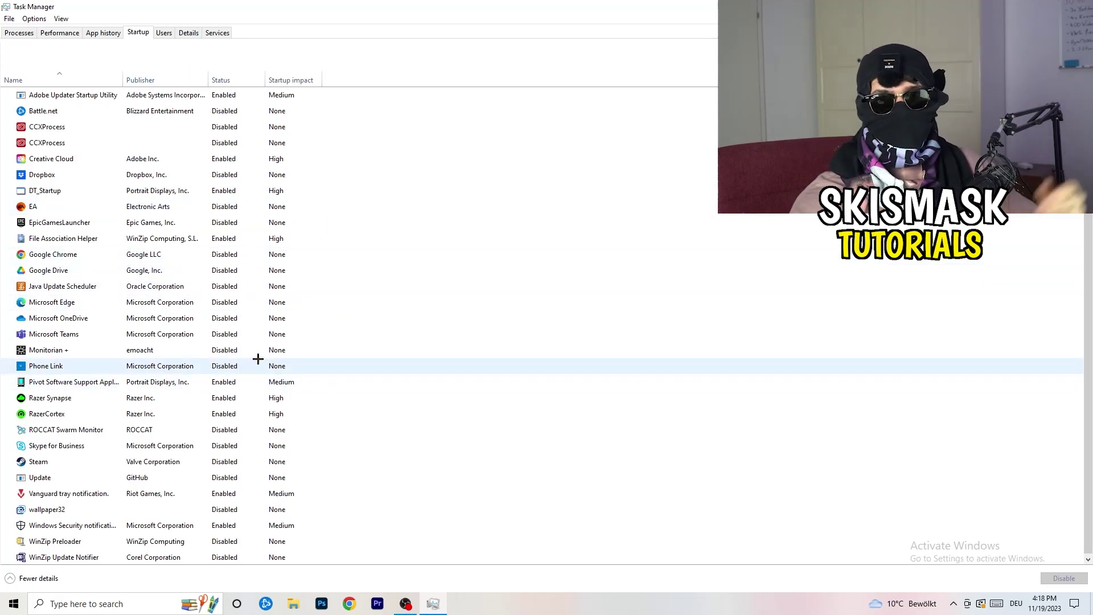
right_click(233, 525)
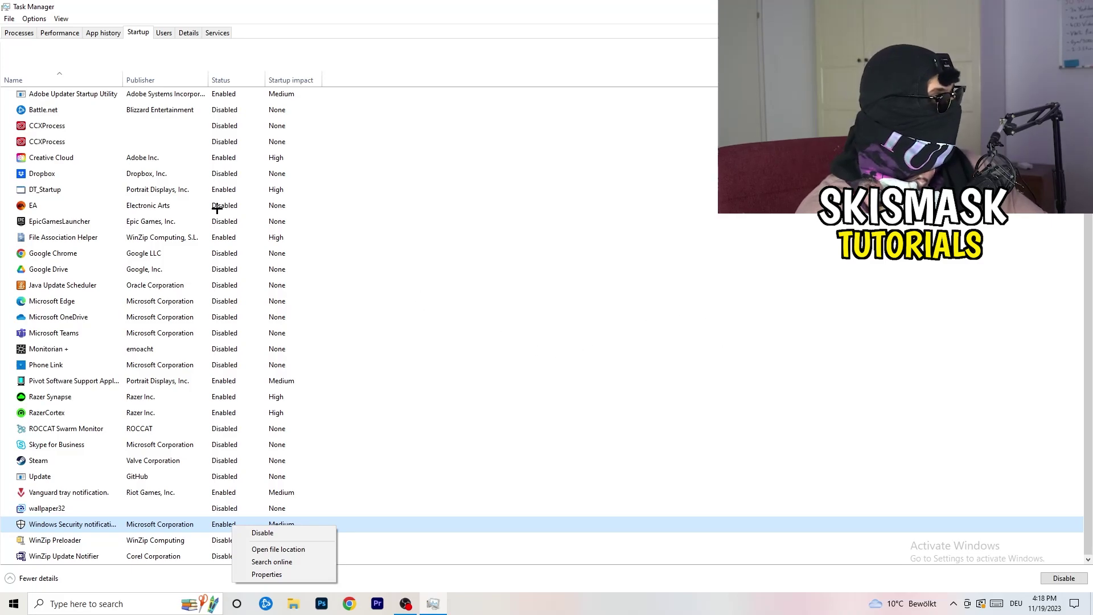
click(7, 33)
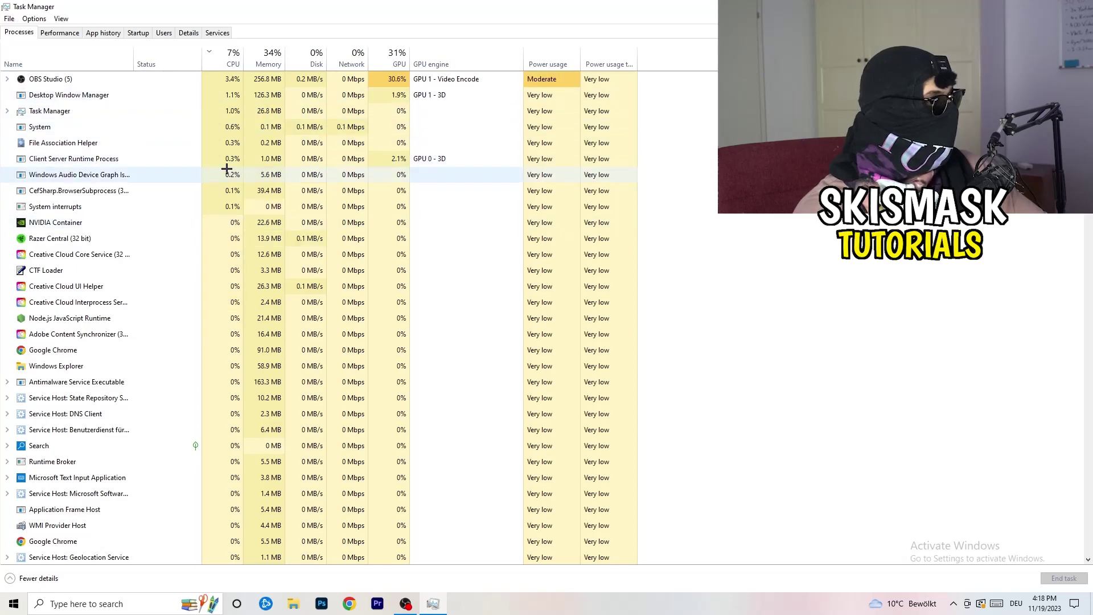
- Sort processes by GPU usage and check OBS Studio's End task option without ending it
scroll(210, 170, down, 6)
scroll(230, 171, up, 6)
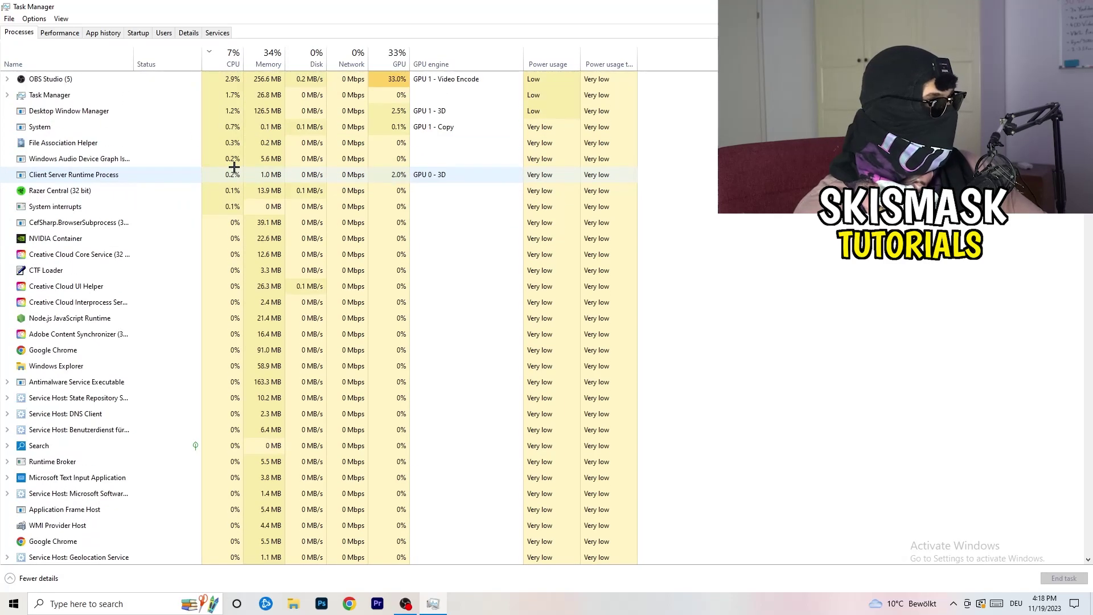
click(394, 63)
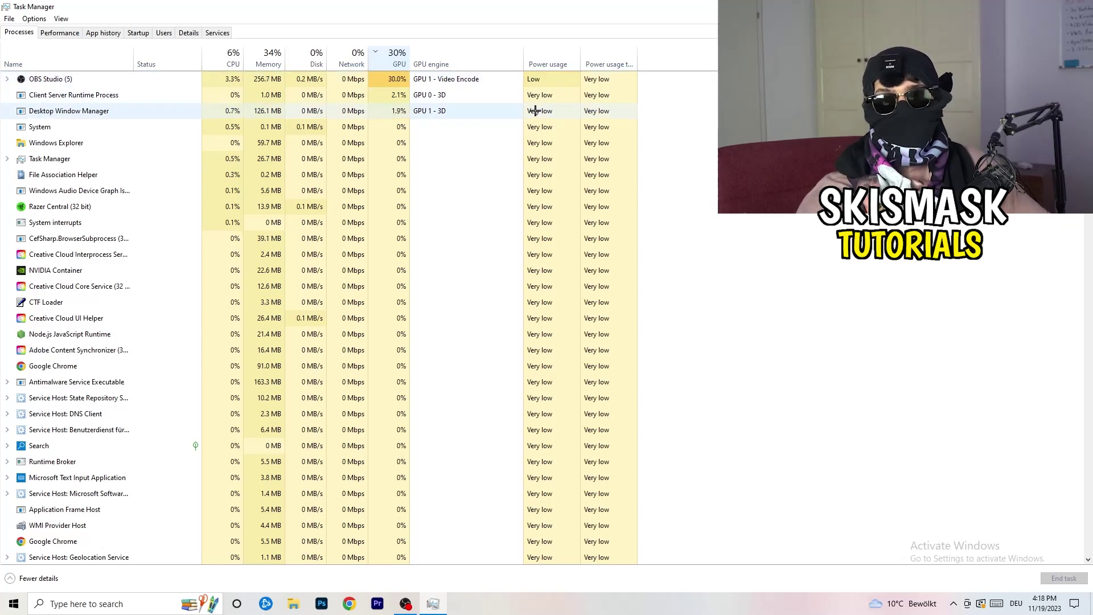
right_click(375, 80)
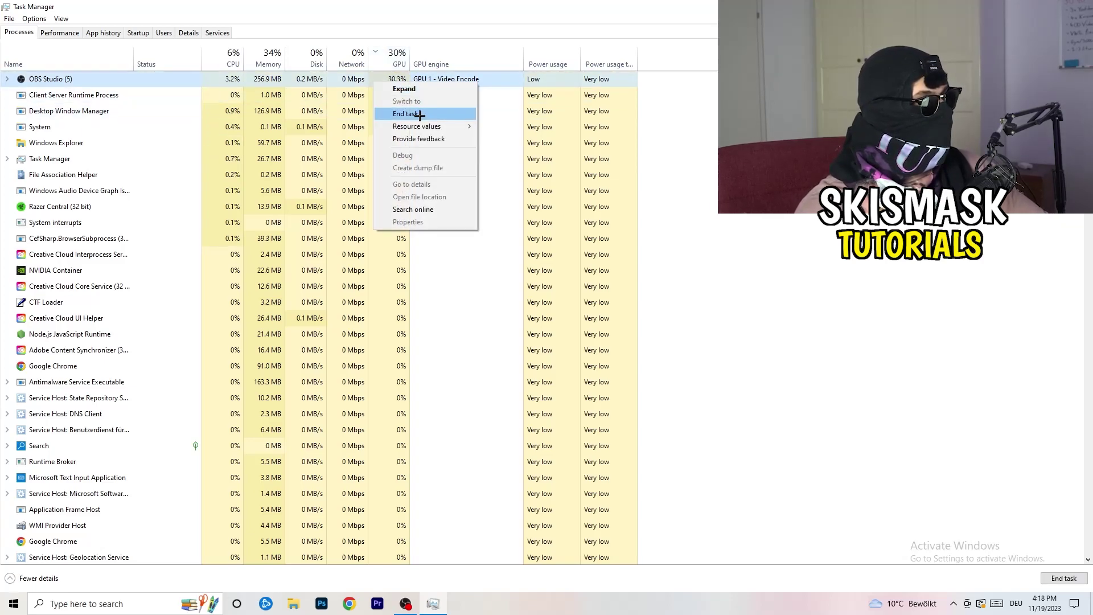
key(Escape)
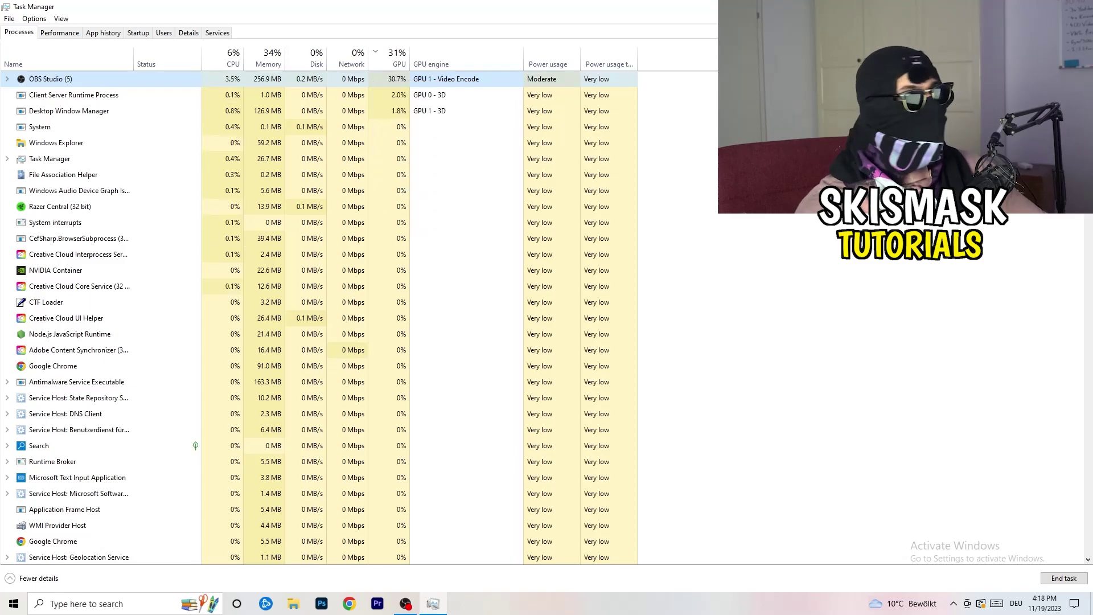
- Close Task Manager with Alt+F4, leaving the desktop visible
key(alt+F4)
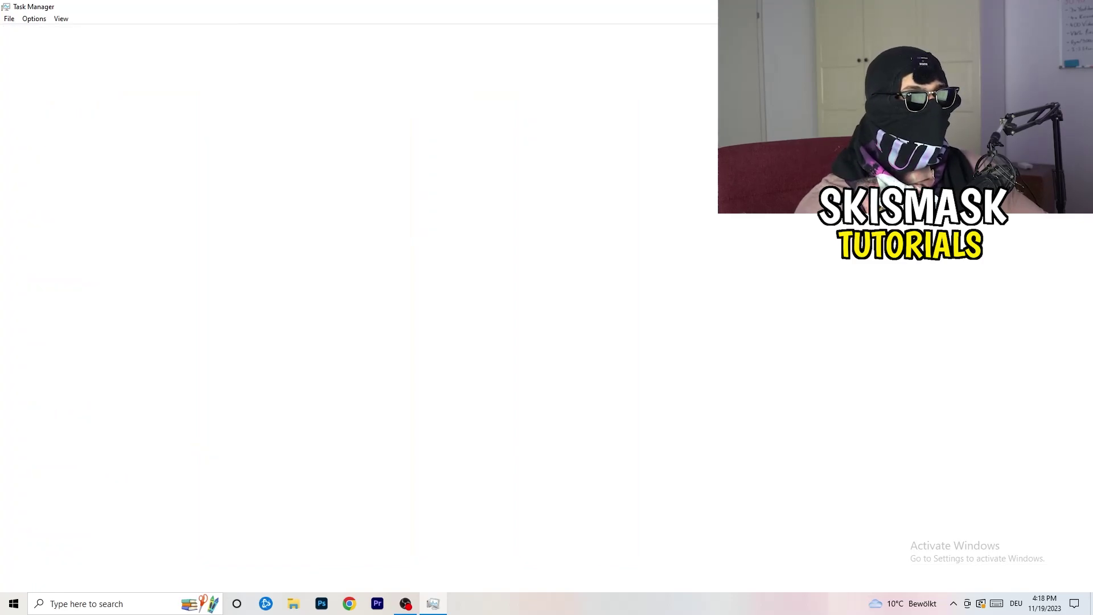